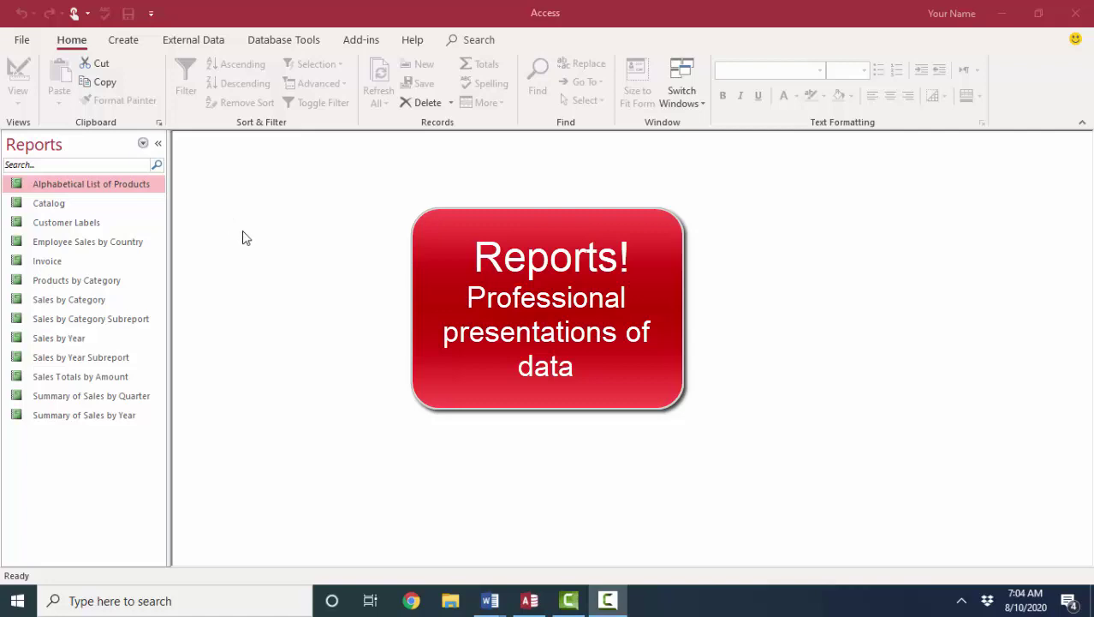
# Step: Open Alphabetical List of Products in Print Preview, maximize it, and zoom to 100% to read the listing
pyautogui.doubleClick(129, 182)
pyautogui.click(416, 148)
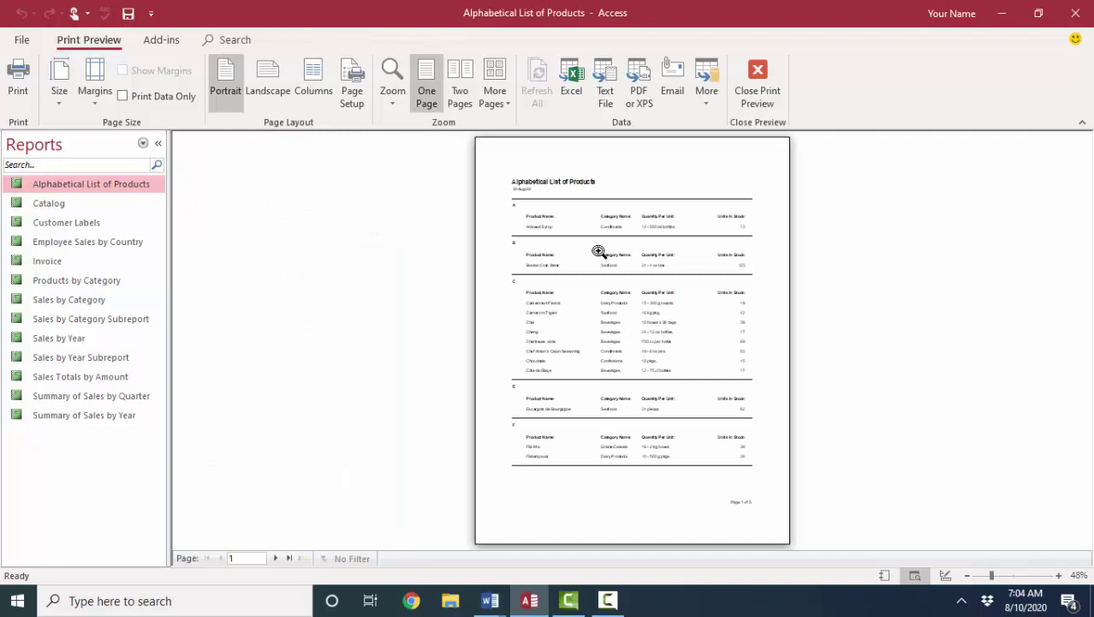
pyautogui.click(631, 186)
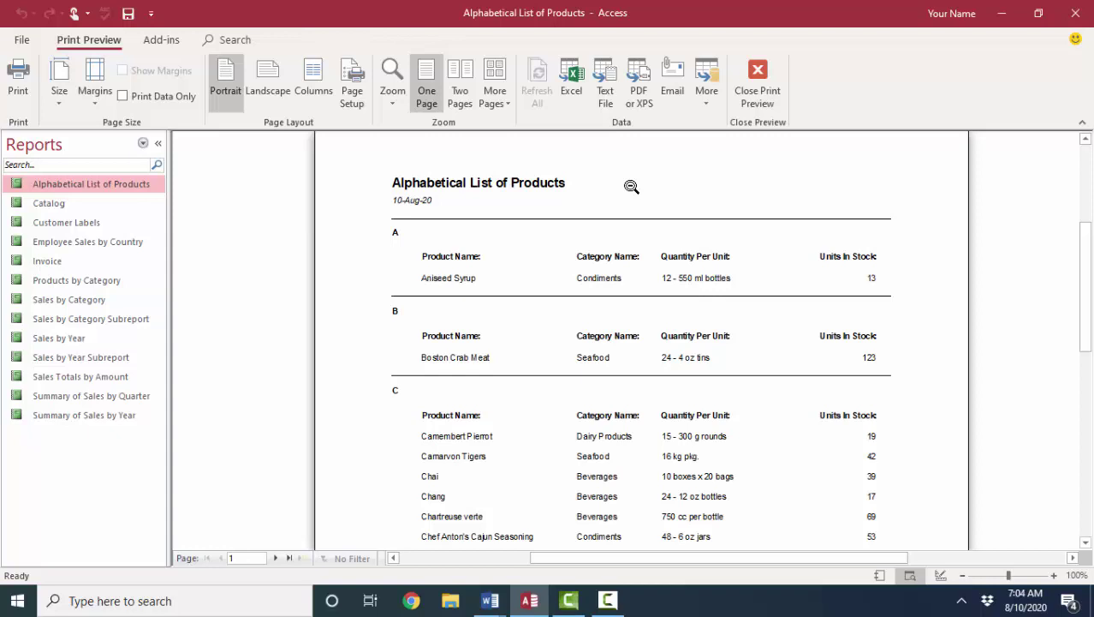
pyautogui.click(425, 192)
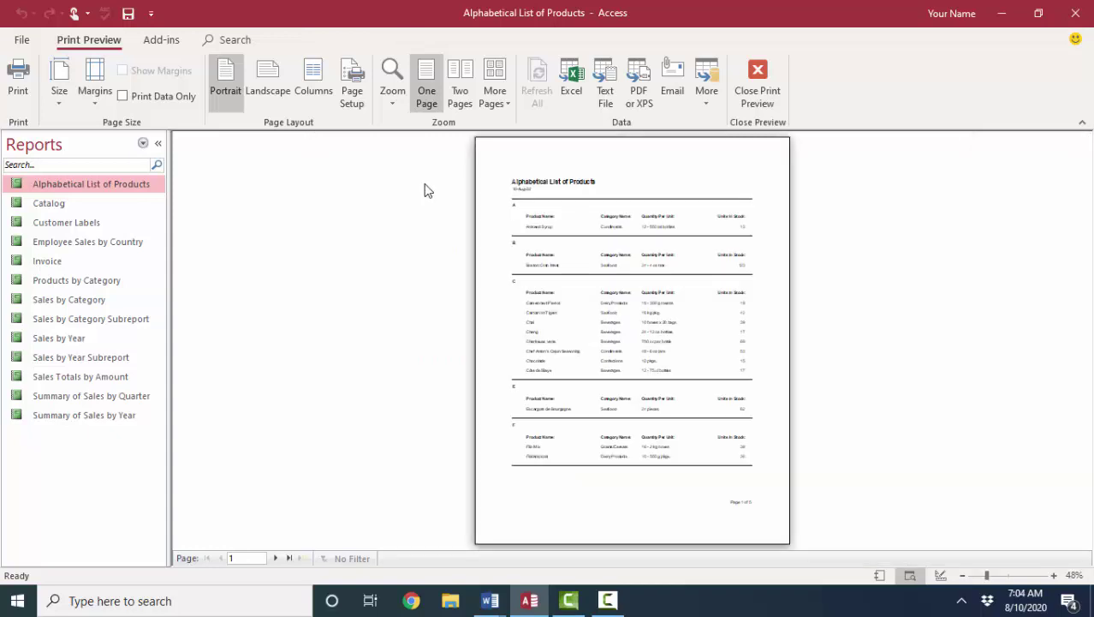
pyautogui.click(570, 176)
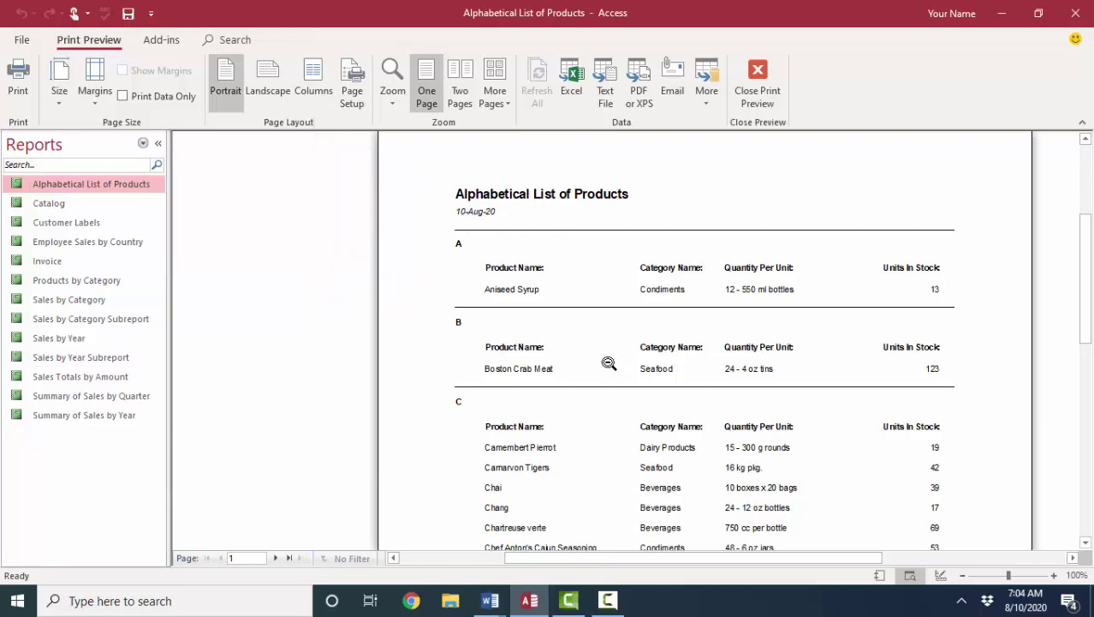
pyautogui.scroll(-2, 509, 272)
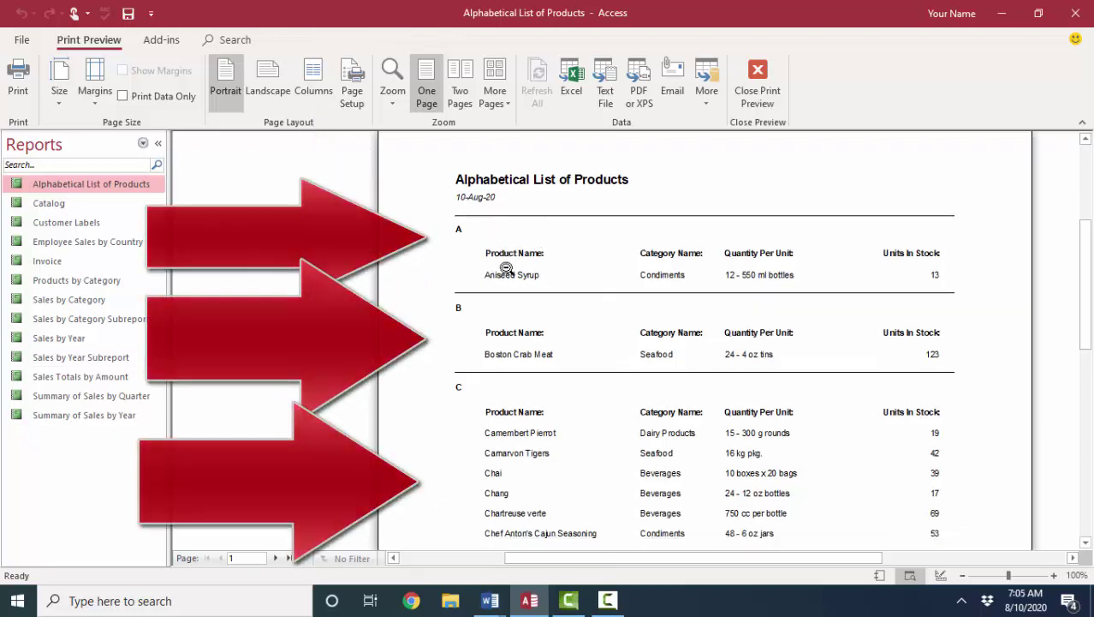
pyautogui.scroll(-3, 531, 321)
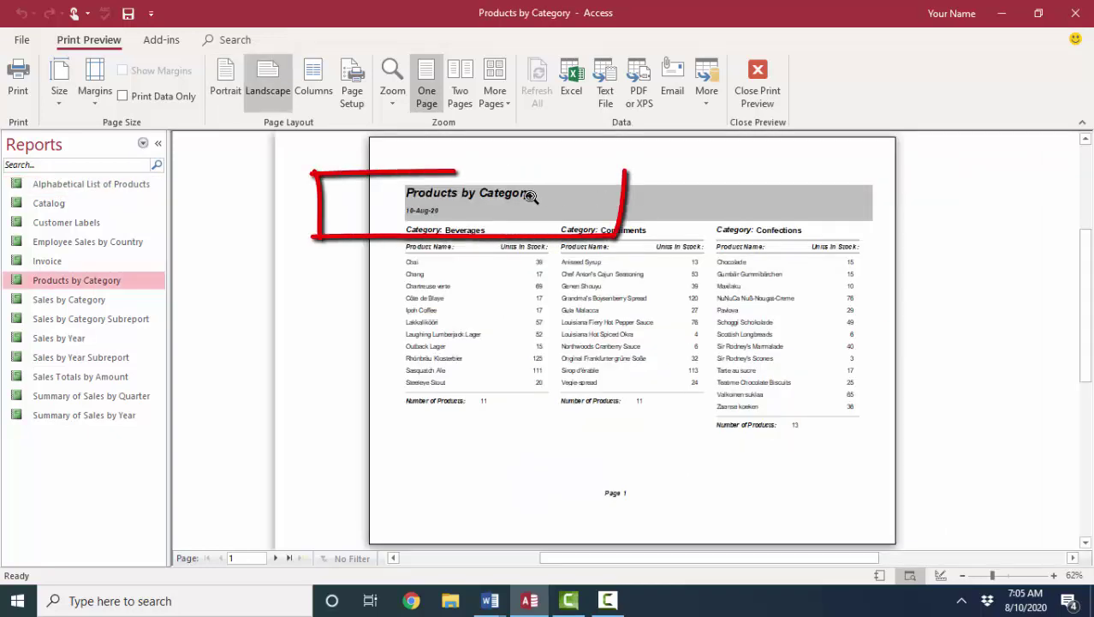
# Step: Open Products by Category and zoom out and back in to inspect its product columns
pyautogui.click(501, 196)
pyautogui.scroll(-2, 514, 266)
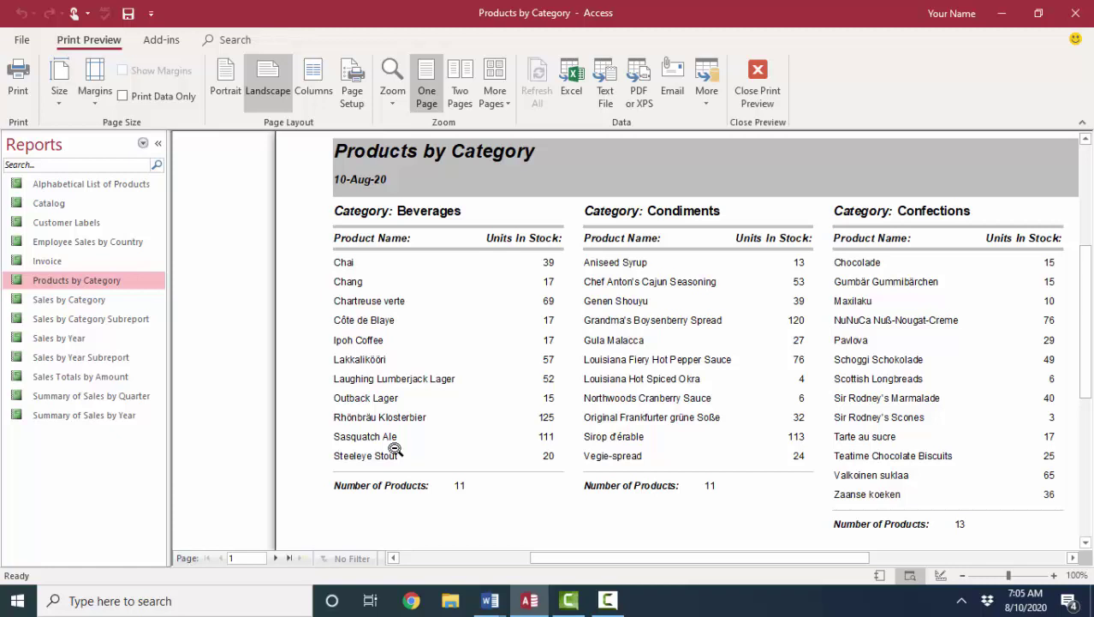
pyautogui.click(653, 349)
pyautogui.click(659, 349)
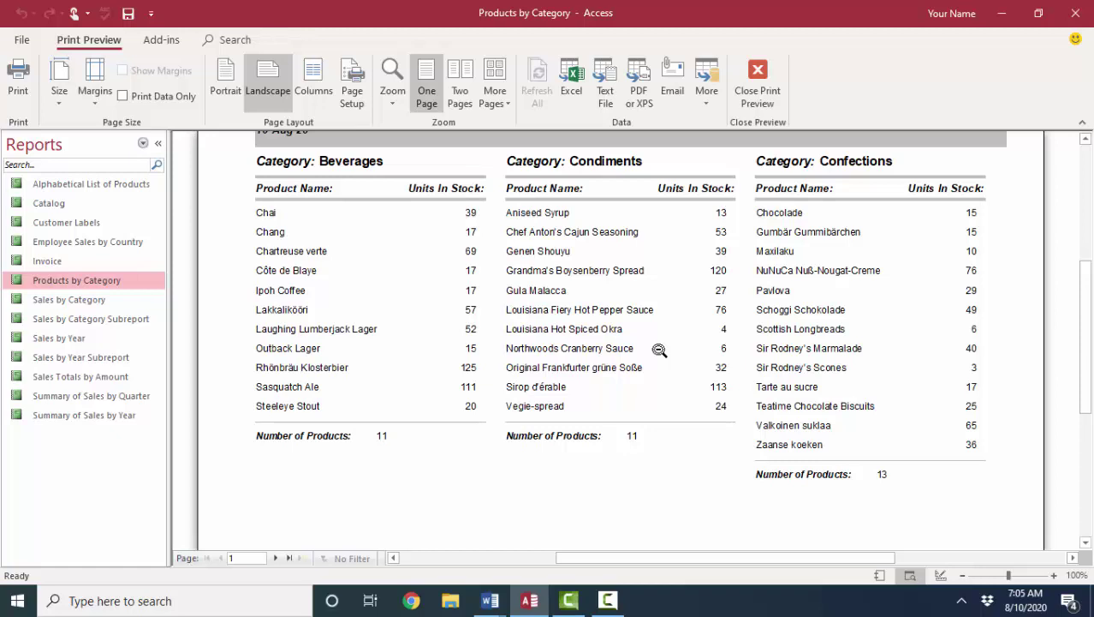
# Step: Close the Products by Category preview and bring up the Create commands
pyautogui.scroll(1, 874, 230)
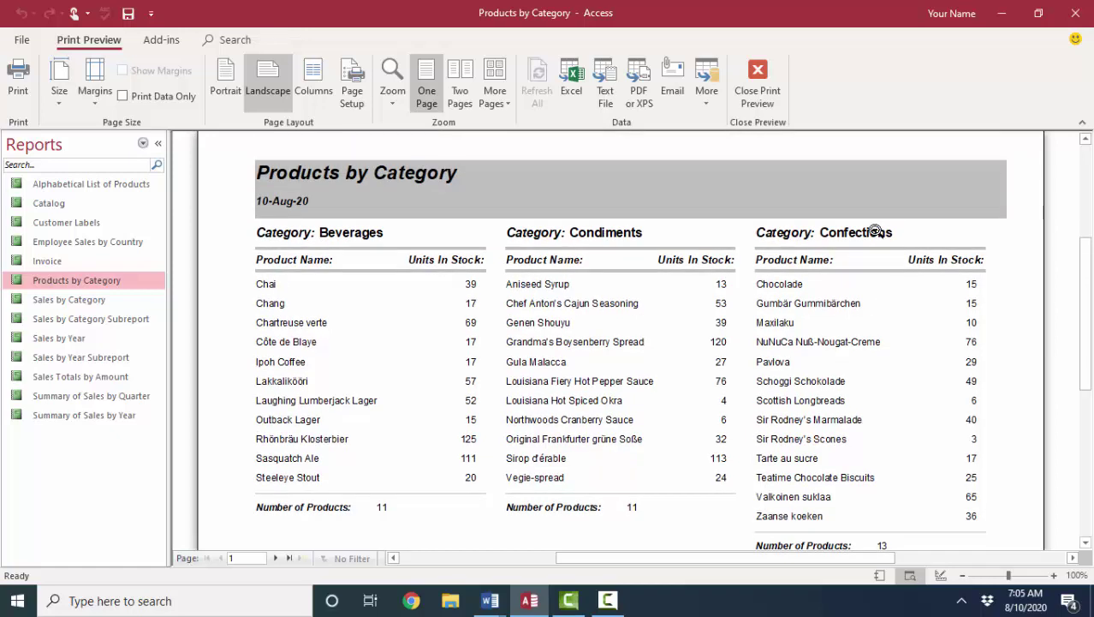
pyautogui.click(758, 81)
pyautogui.click(130, 42)
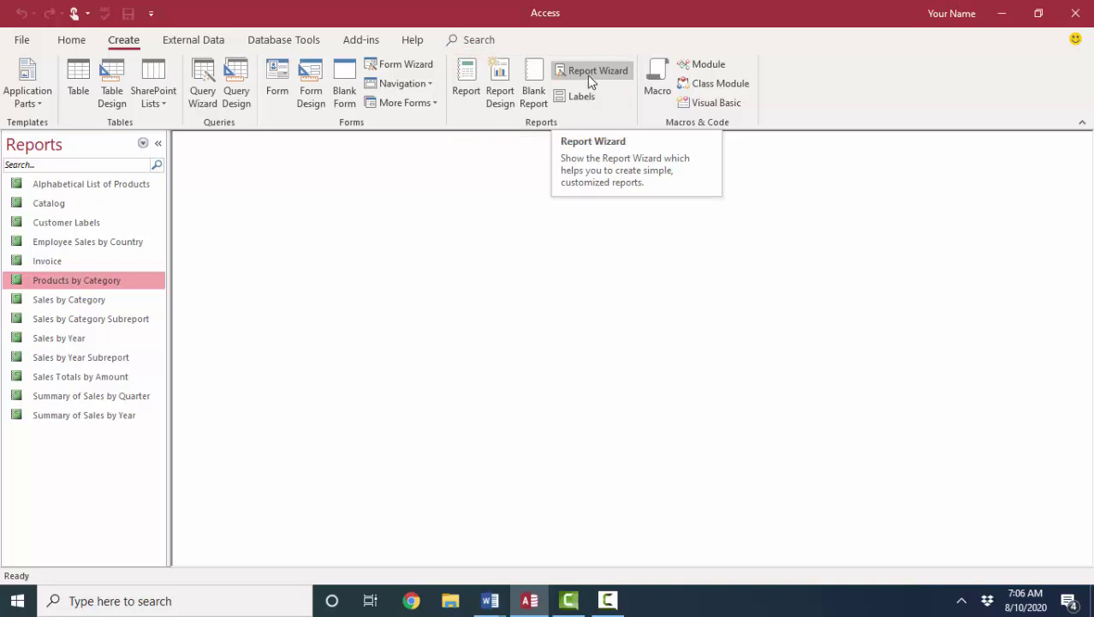
# Step: List queries in the Navigation Pane, open ProductsByCompany, and auto-fit its Quantity column
pyautogui.click(81, 147)
pyautogui.click(62, 322)
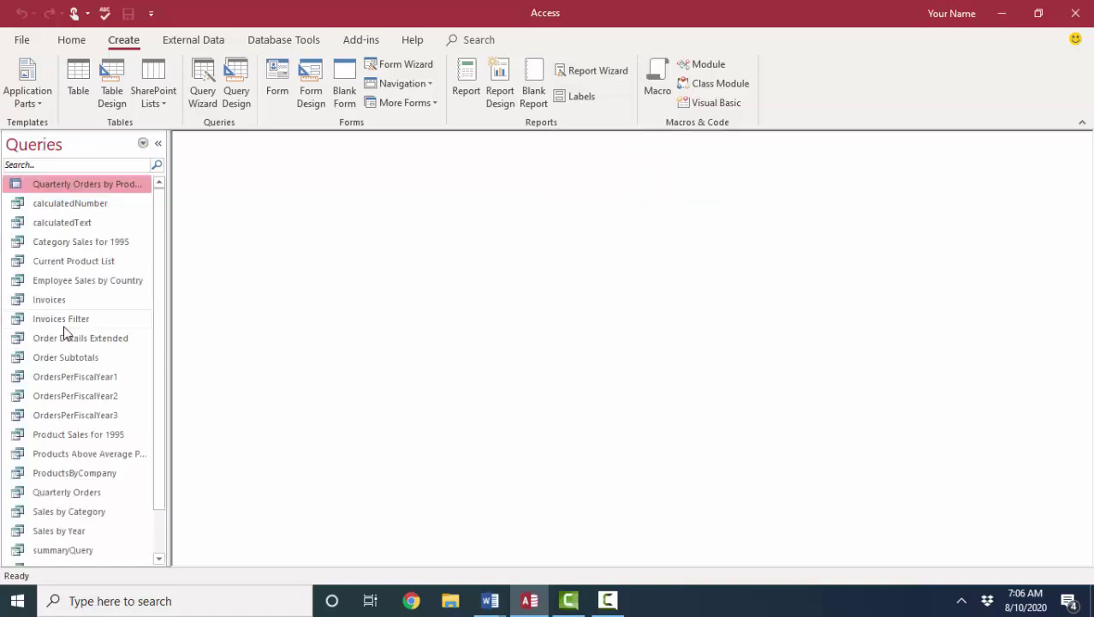
pyautogui.click(103, 479)
pyautogui.doubleClick(103, 480)
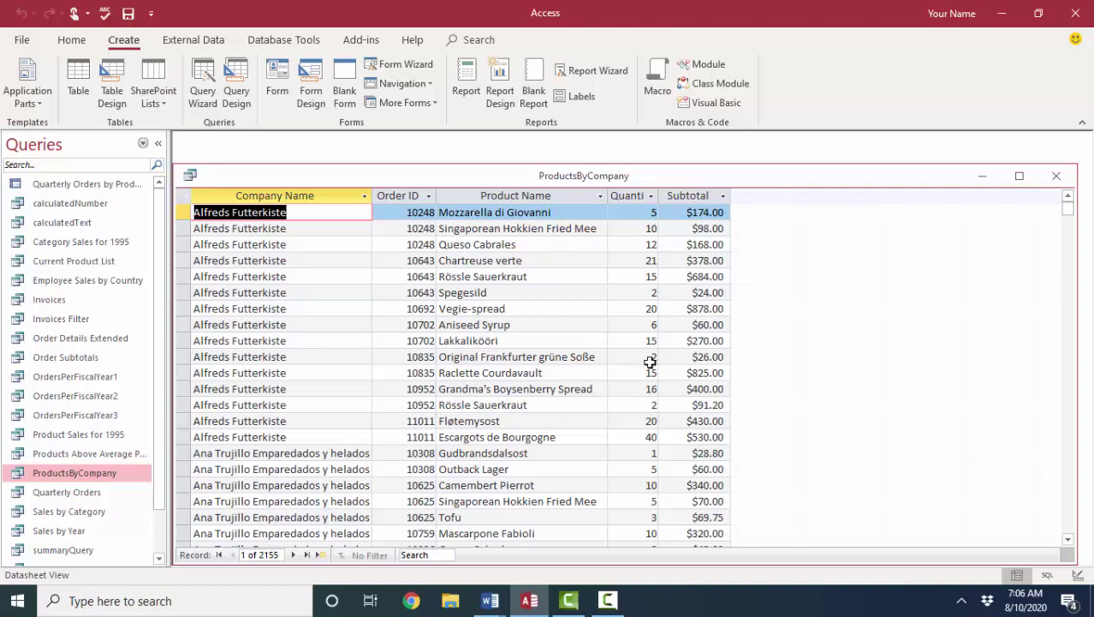
pyautogui.doubleClick(657, 196)
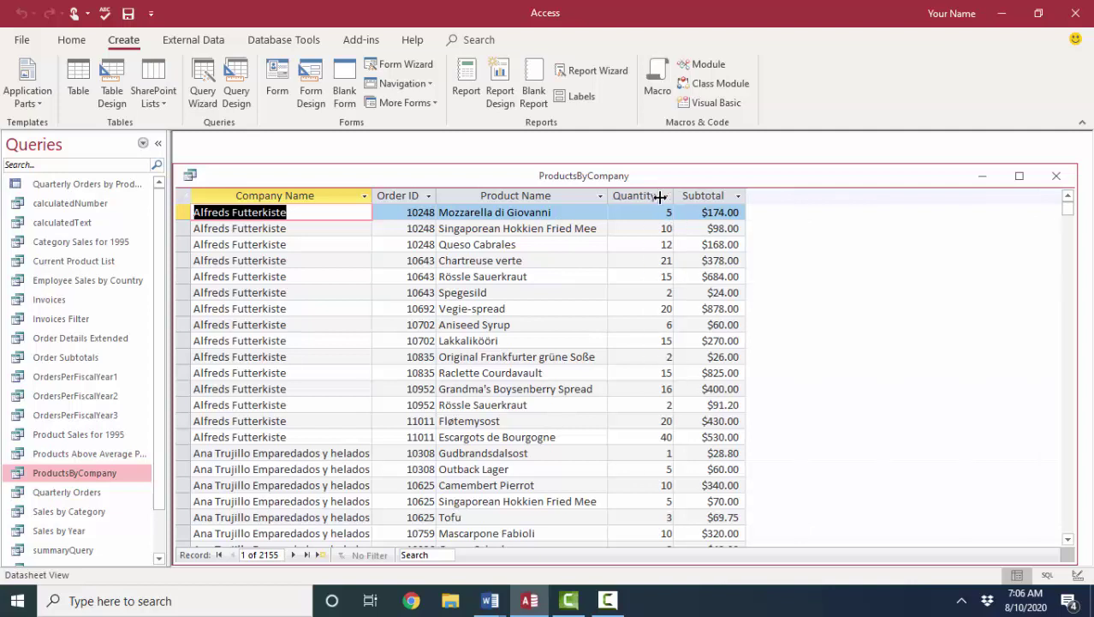
# Step: Close ProductsByCompany saving its layout, then start a Report Wizard using all five of its fields
pyautogui.click(1059, 177)
pyautogui.click(486, 345)
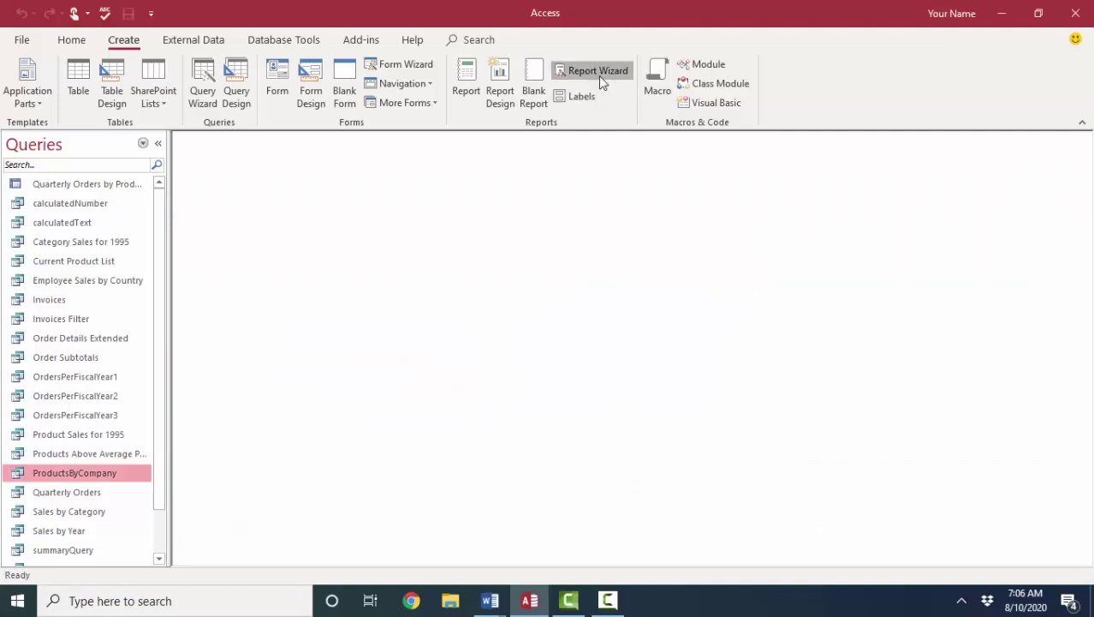
pyautogui.click(598, 76)
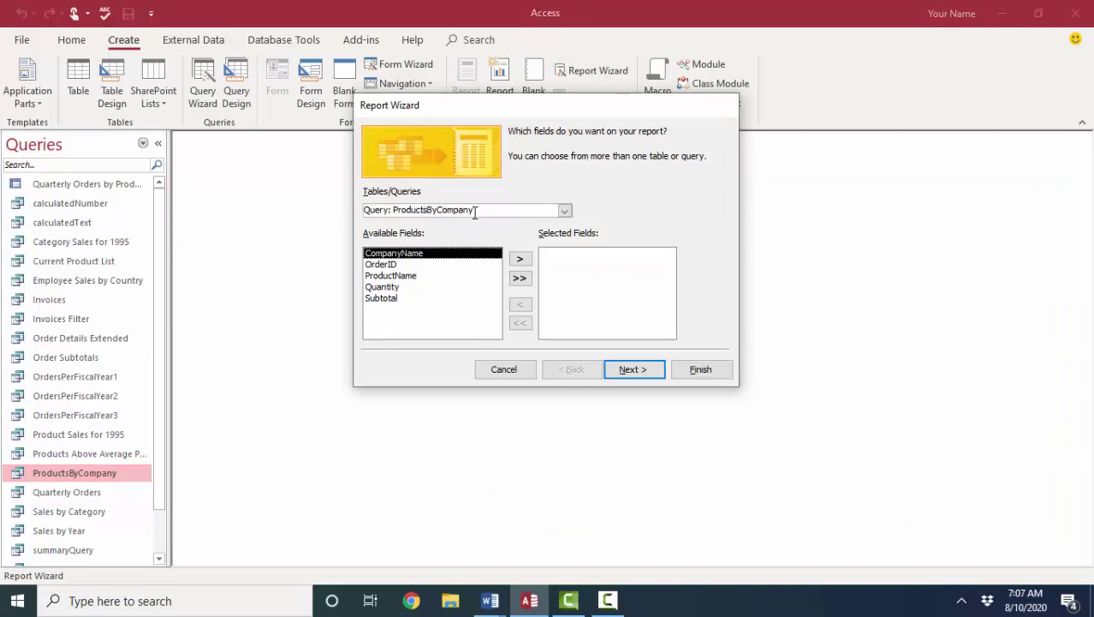
pyautogui.click(567, 213)
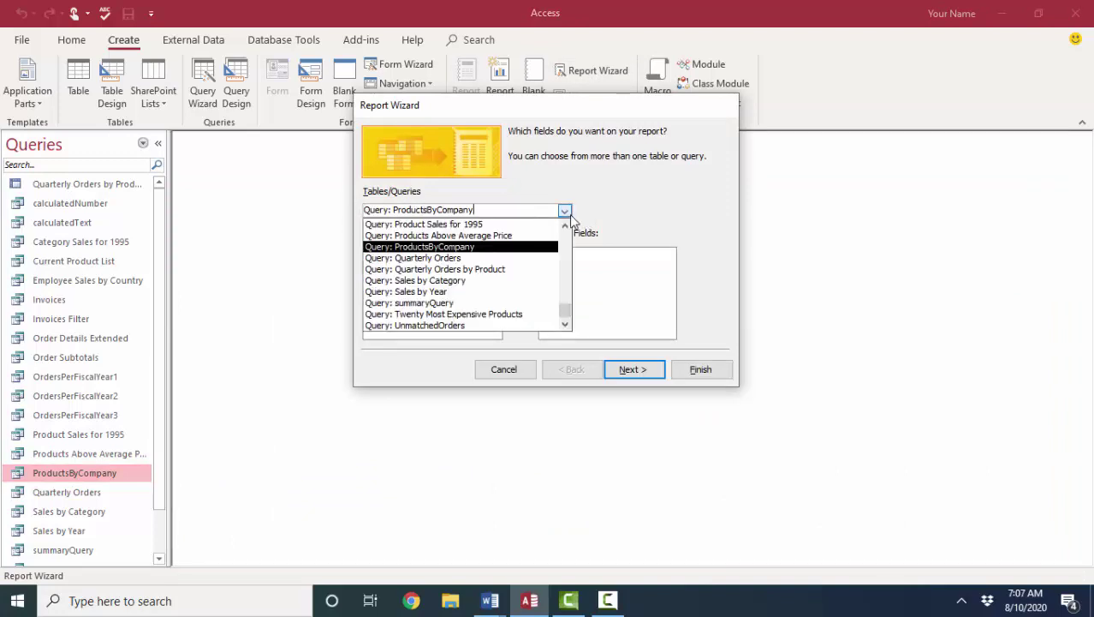
pyautogui.scroll(3, 561, 307)
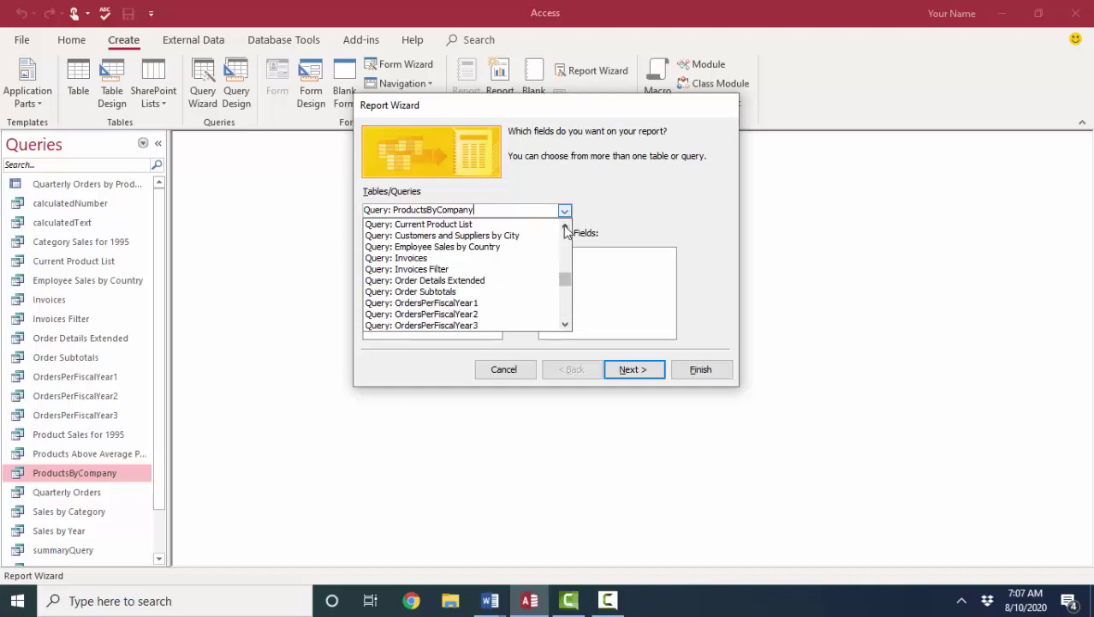
pyautogui.click(603, 208)
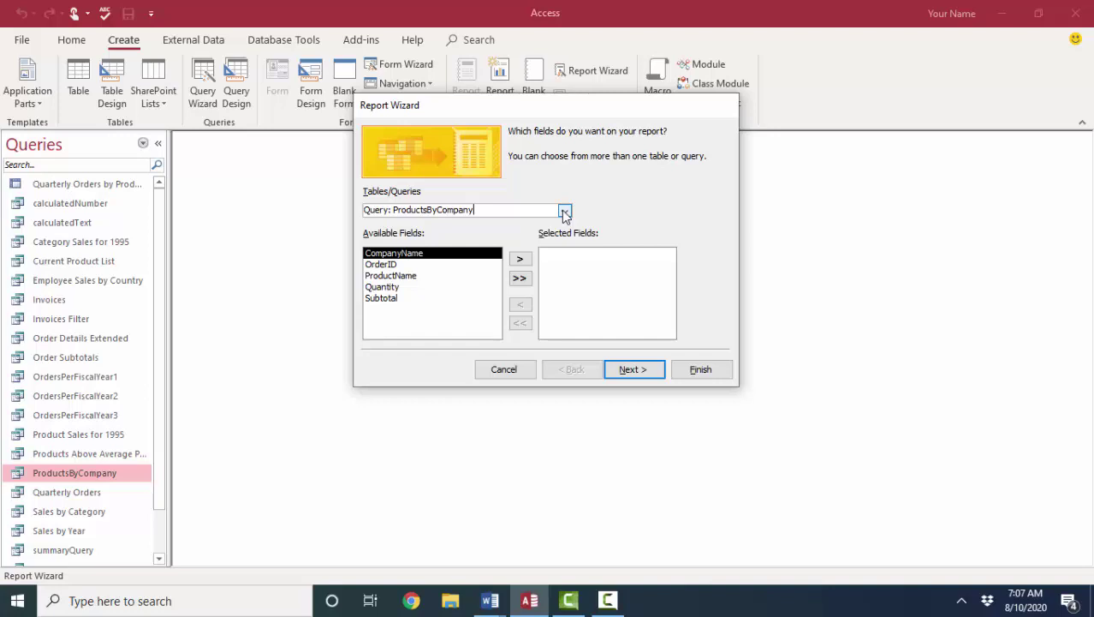
pyautogui.click(520, 281)
pyautogui.click(638, 372)
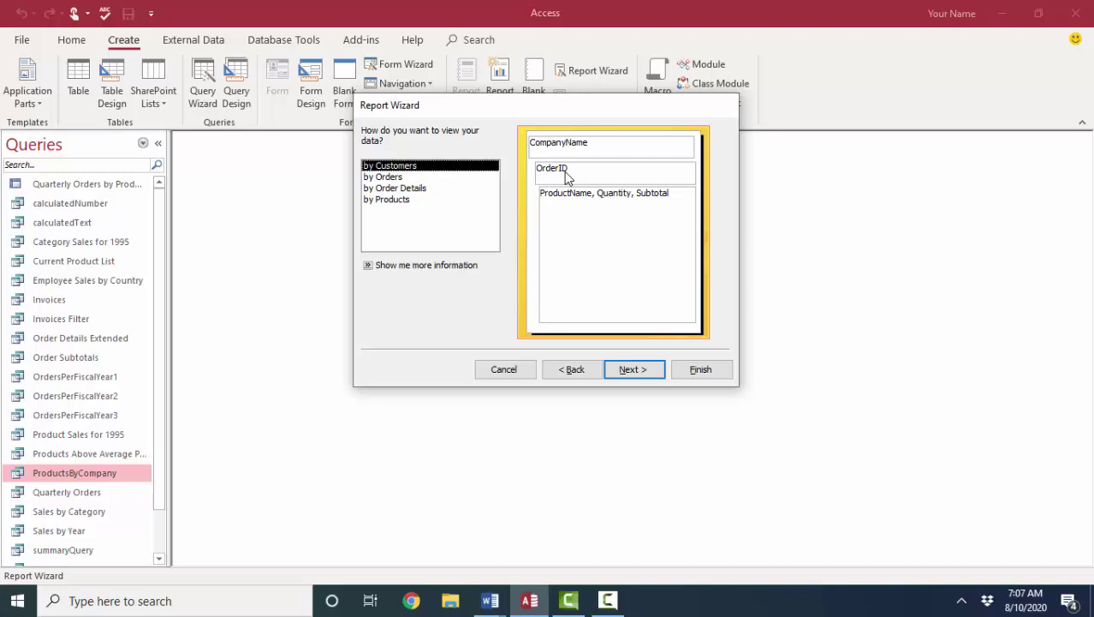
pyautogui.click(411, 178)
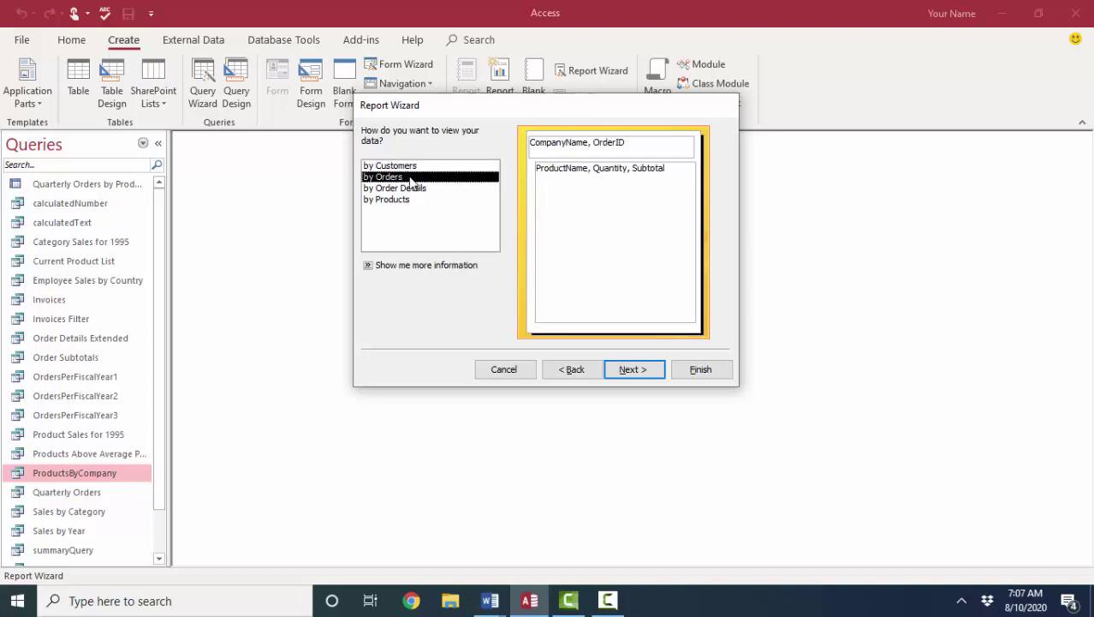
pyautogui.click(411, 188)
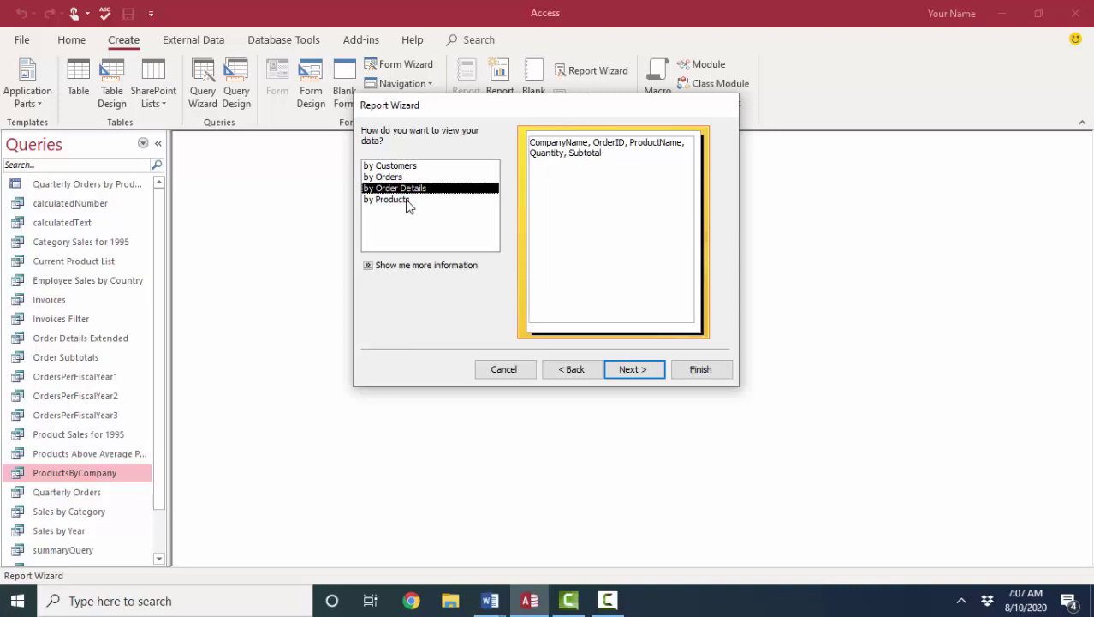
pyautogui.click(407, 202)
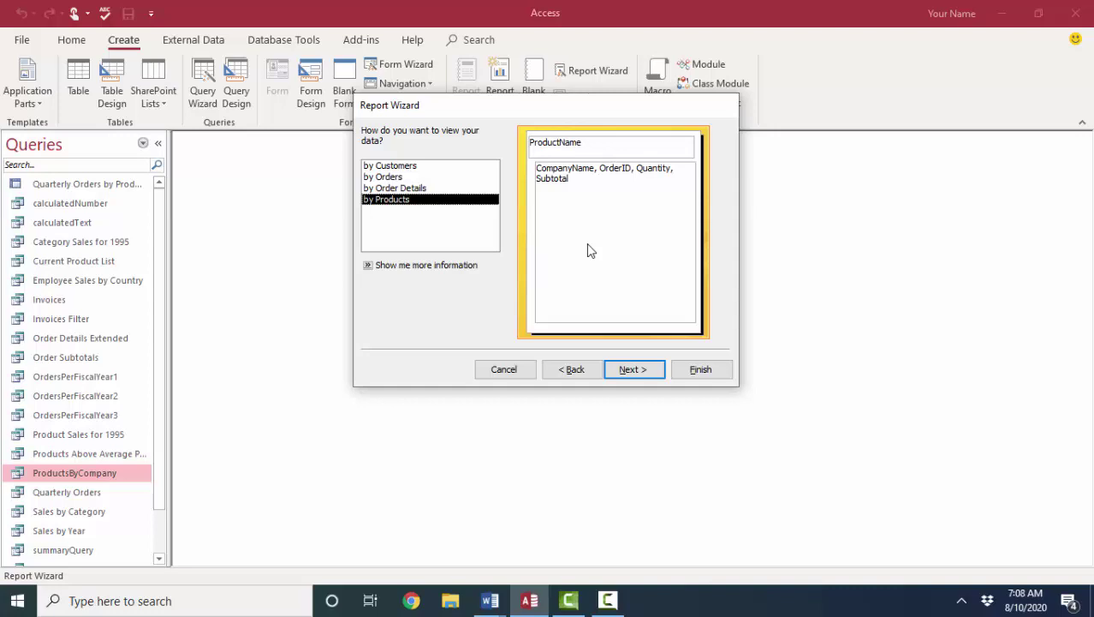
pyautogui.click(423, 167)
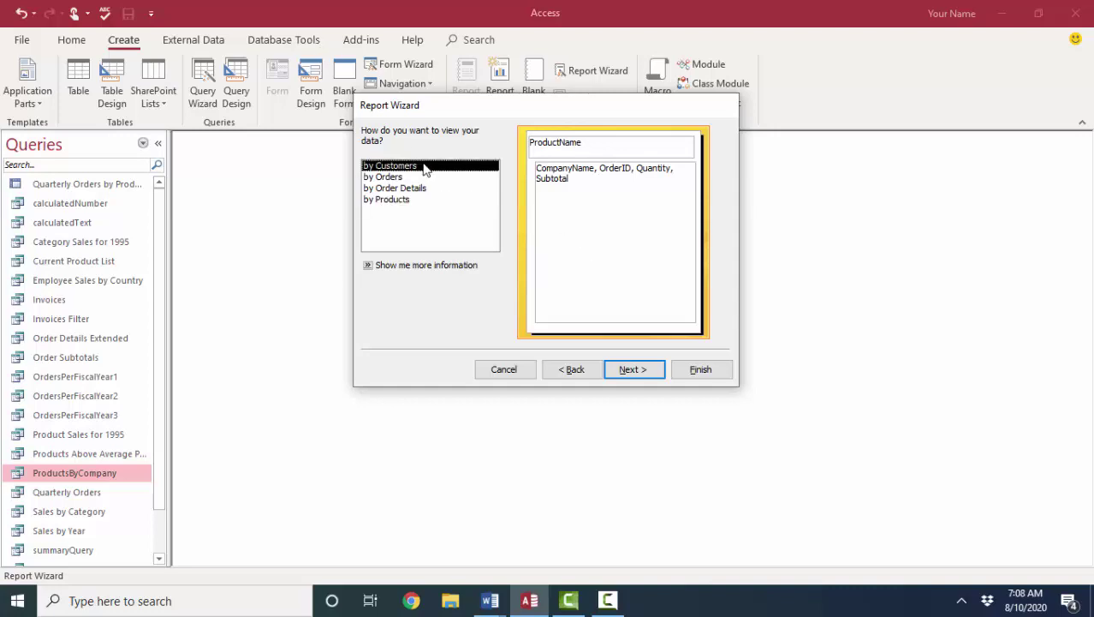
pyautogui.click(406, 179)
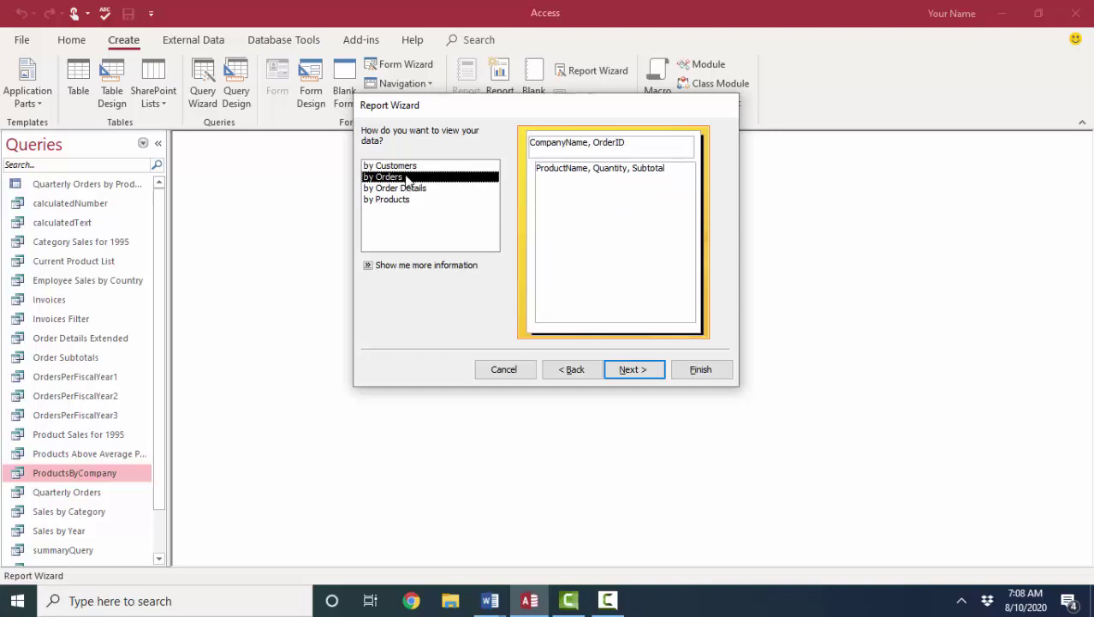
pyautogui.click(415, 167)
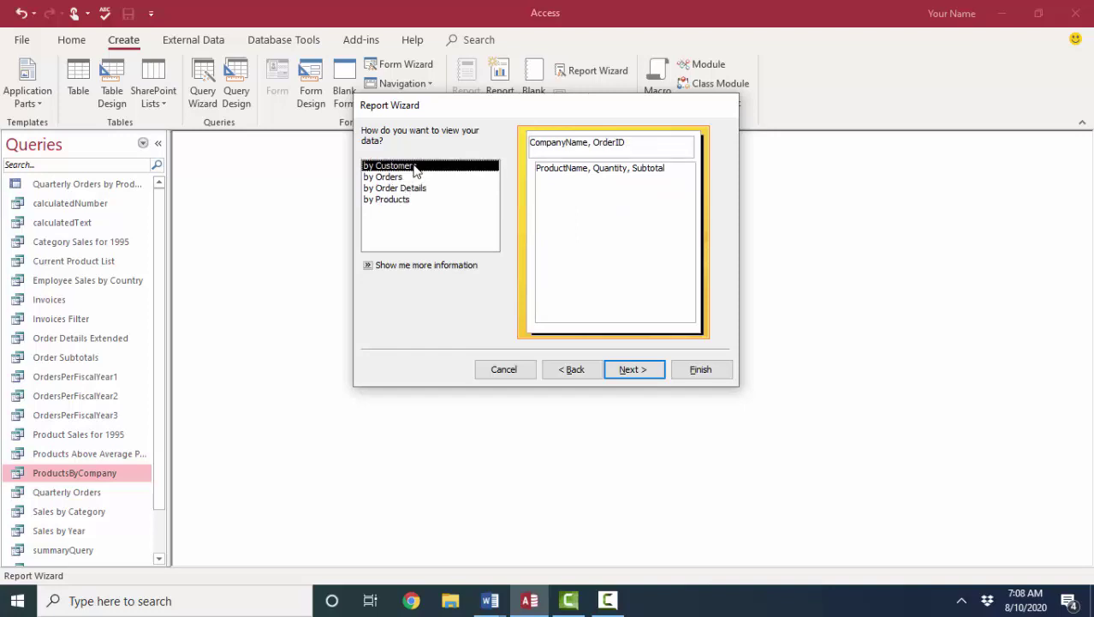
# Step: Keep the default grouping and sort the detail records by ProductName
pyautogui.click(638, 370)
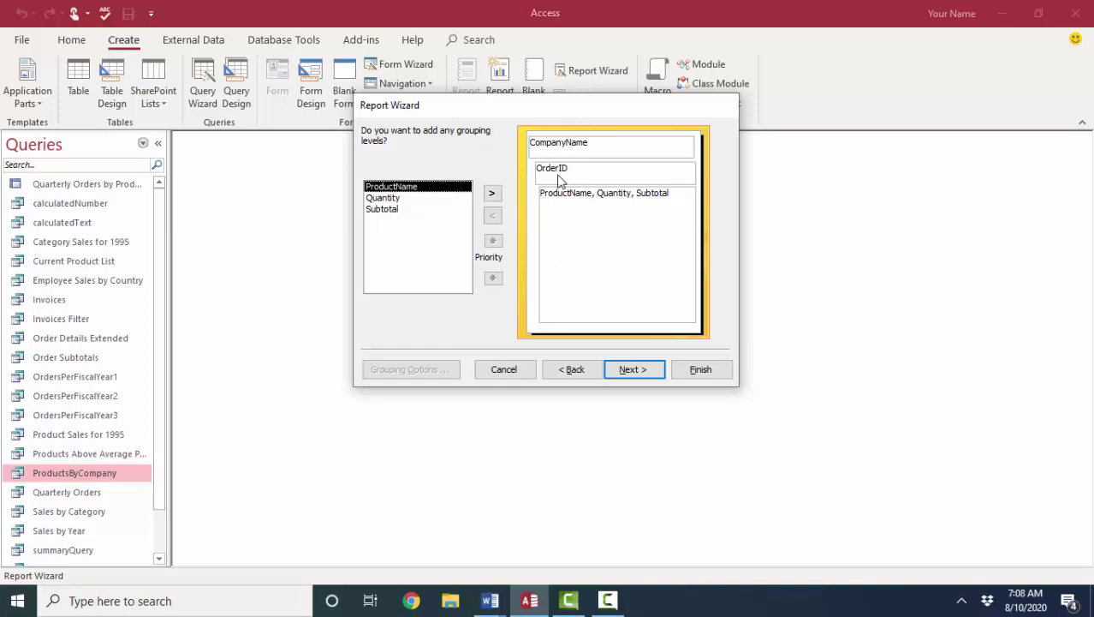
pyautogui.click(638, 371)
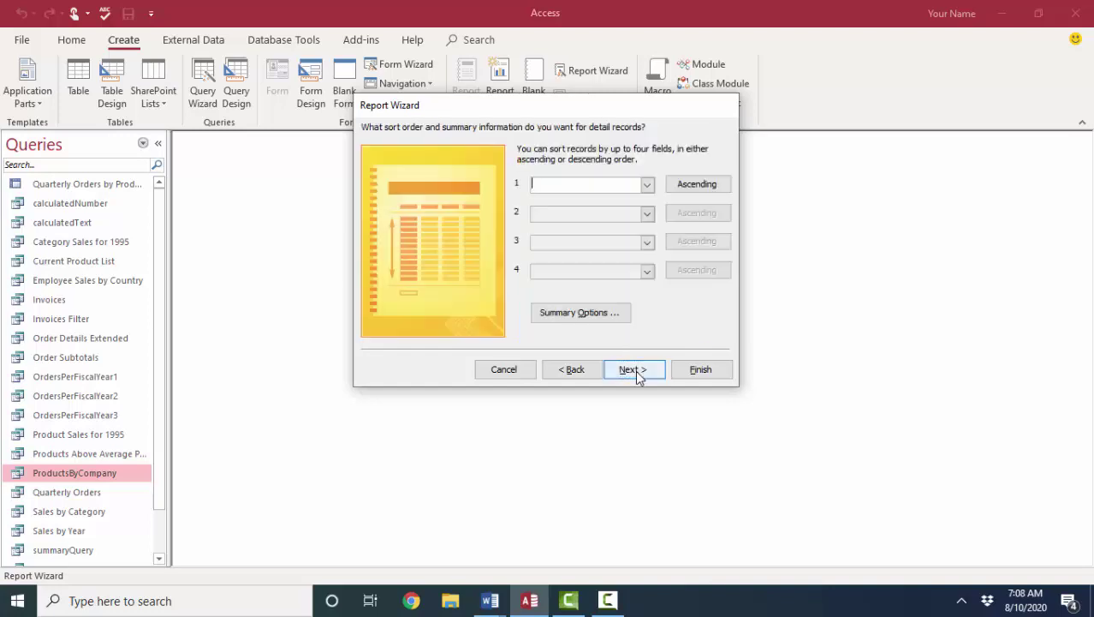
pyautogui.click(647, 186)
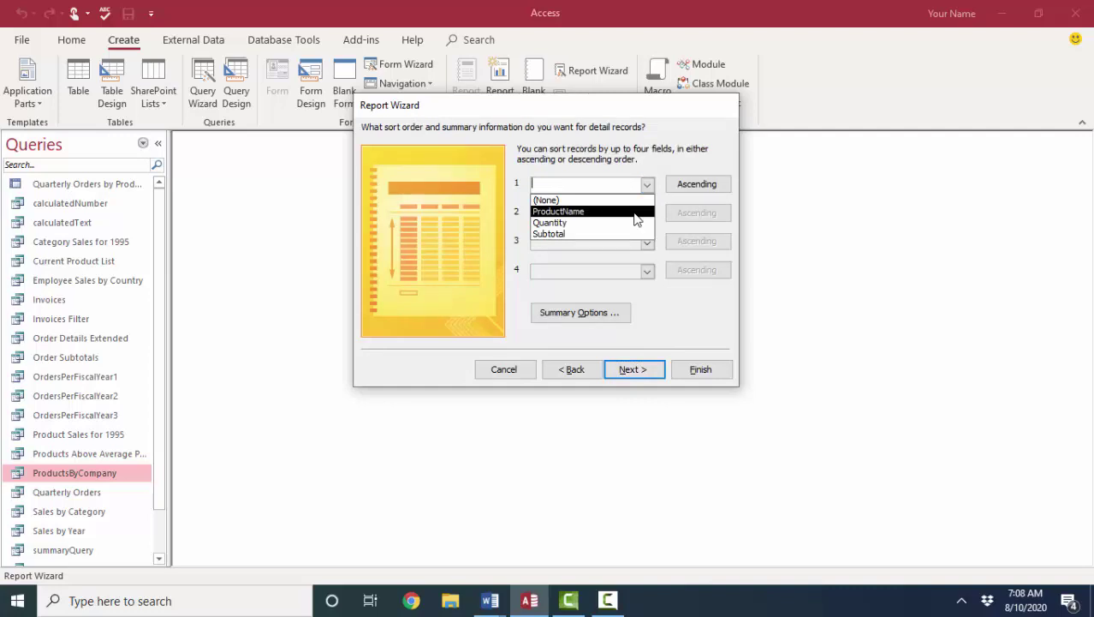
pyautogui.click(636, 212)
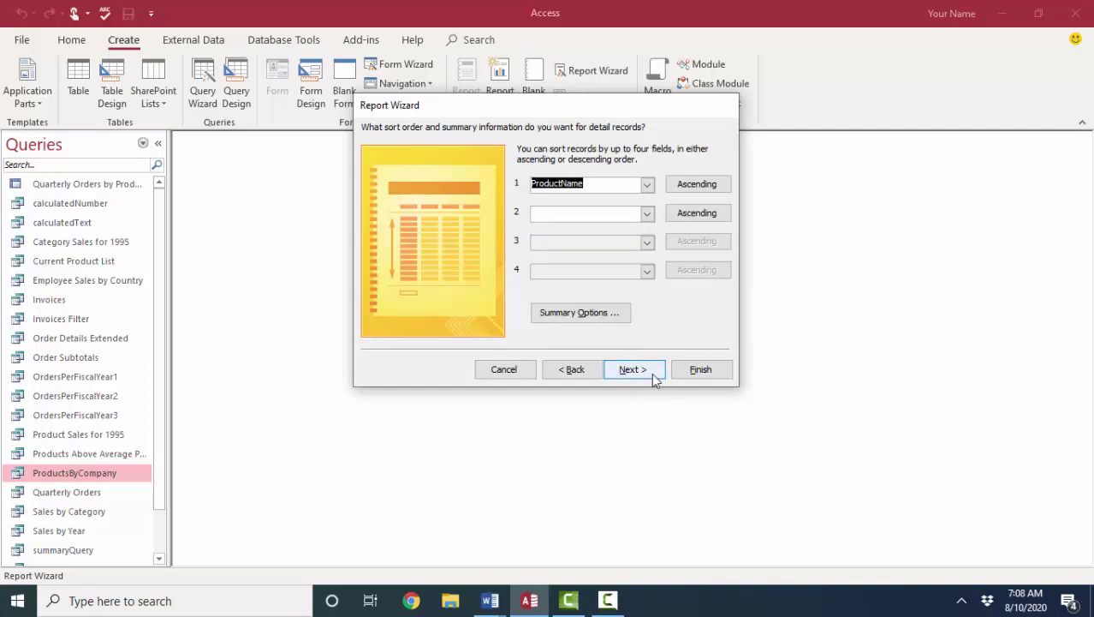
pyautogui.click(640, 371)
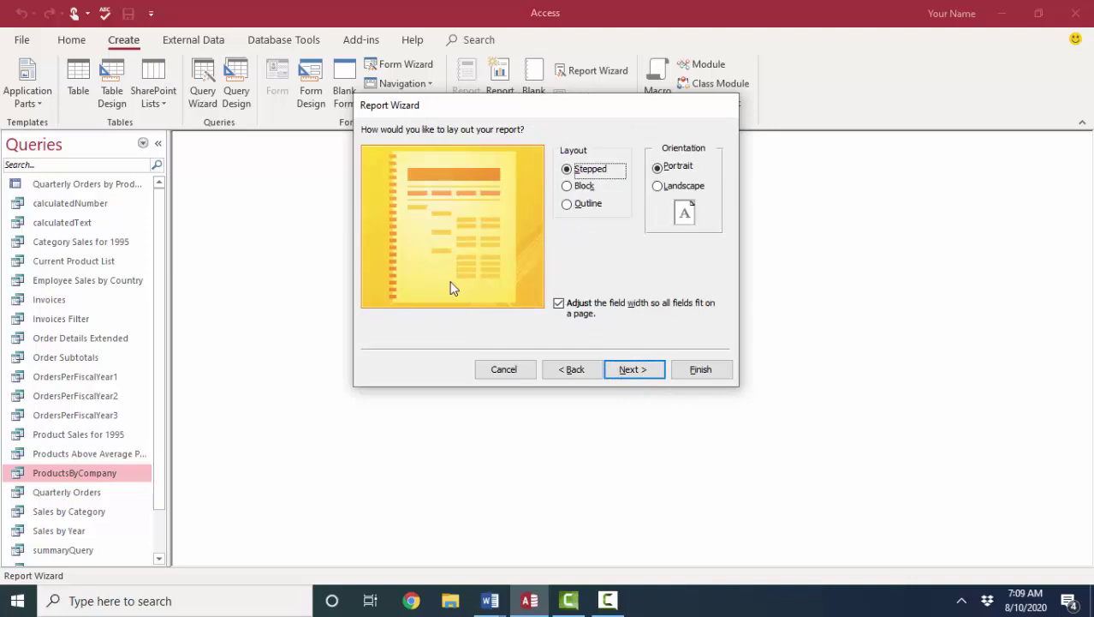
# Step: After trying other options, keep the Stepped layout in portrait orientation
pyautogui.click(579, 186)
pyautogui.click(574, 203)
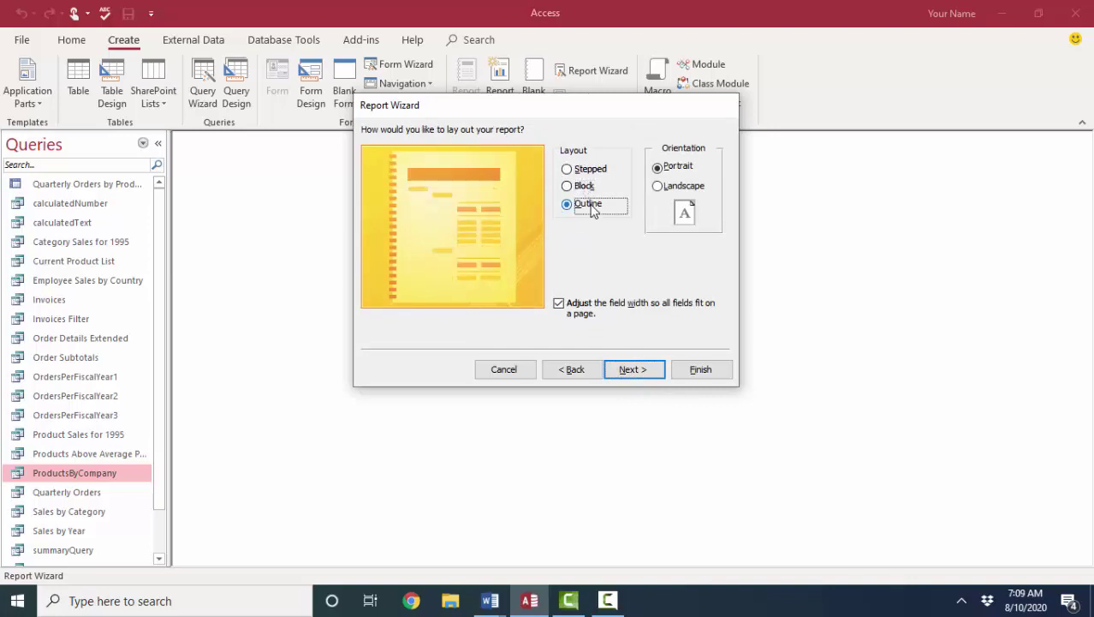
pyautogui.click(586, 187)
pyautogui.click(588, 169)
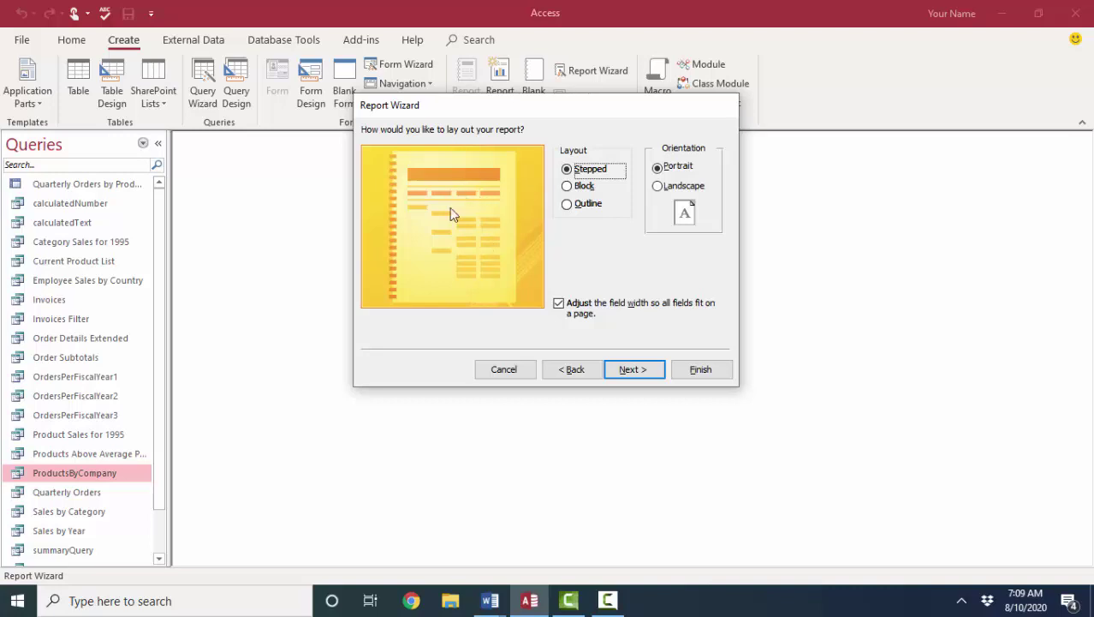
pyautogui.click(683, 192)
pyautogui.click(680, 169)
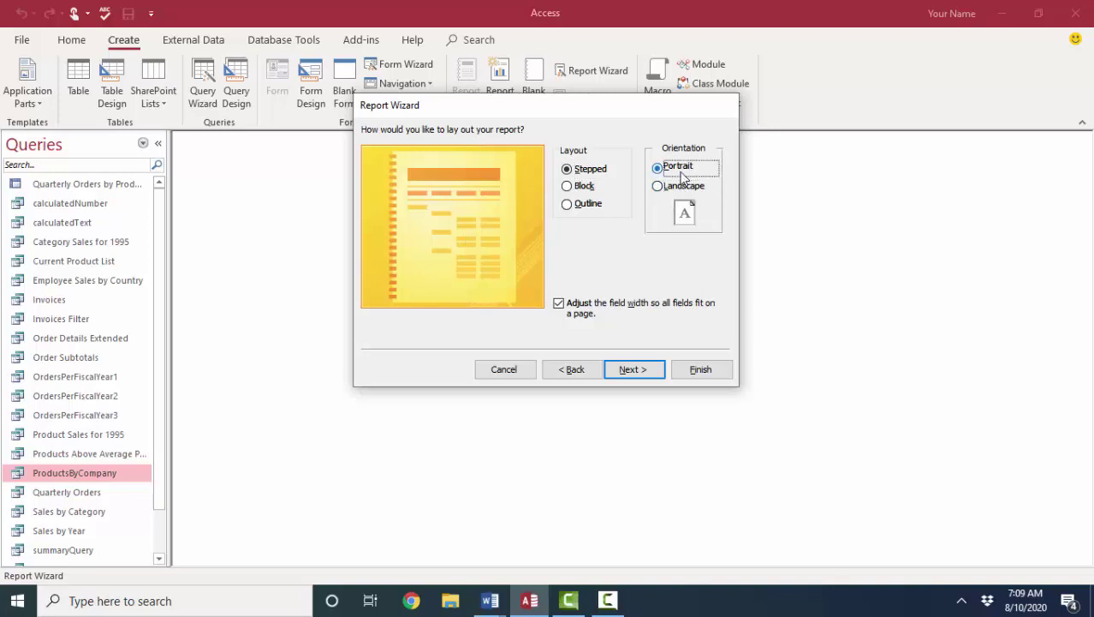
pyautogui.click(692, 190)
pyautogui.click(682, 174)
pyautogui.click(690, 188)
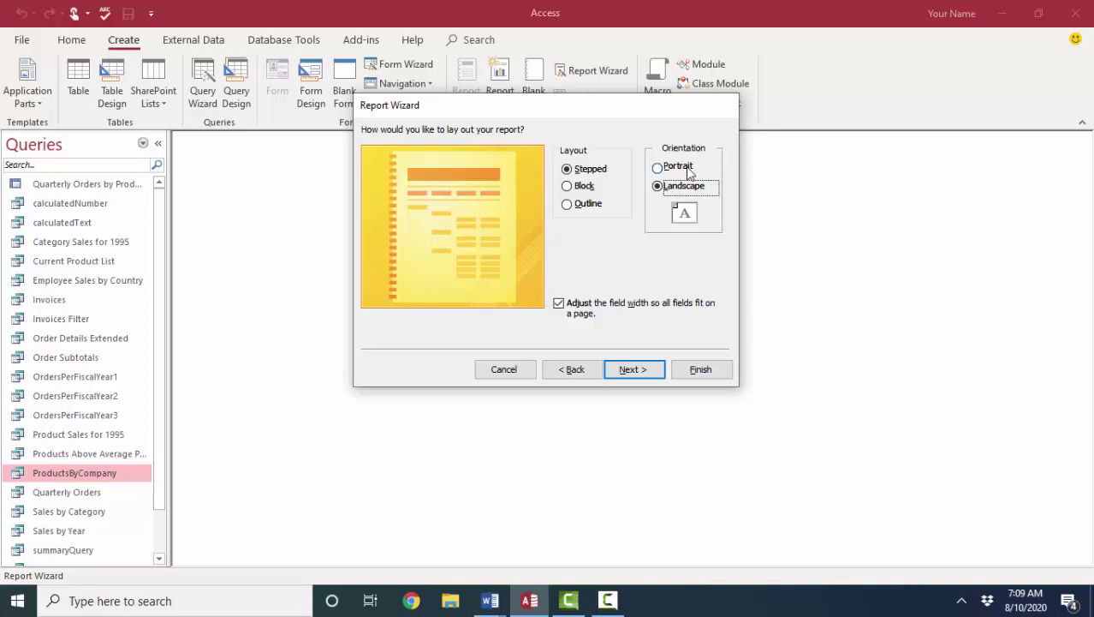
pyautogui.click(689, 171)
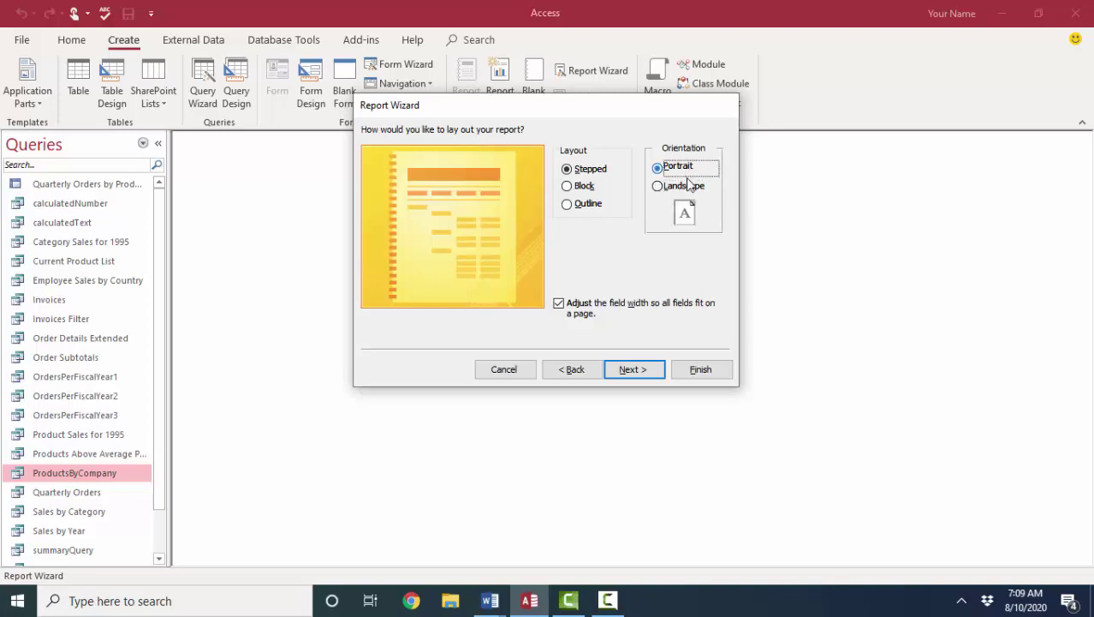
# Step: Title the report 'Customer Order Summary' and finish the wizard to preview it
pyautogui.click(648, 370)
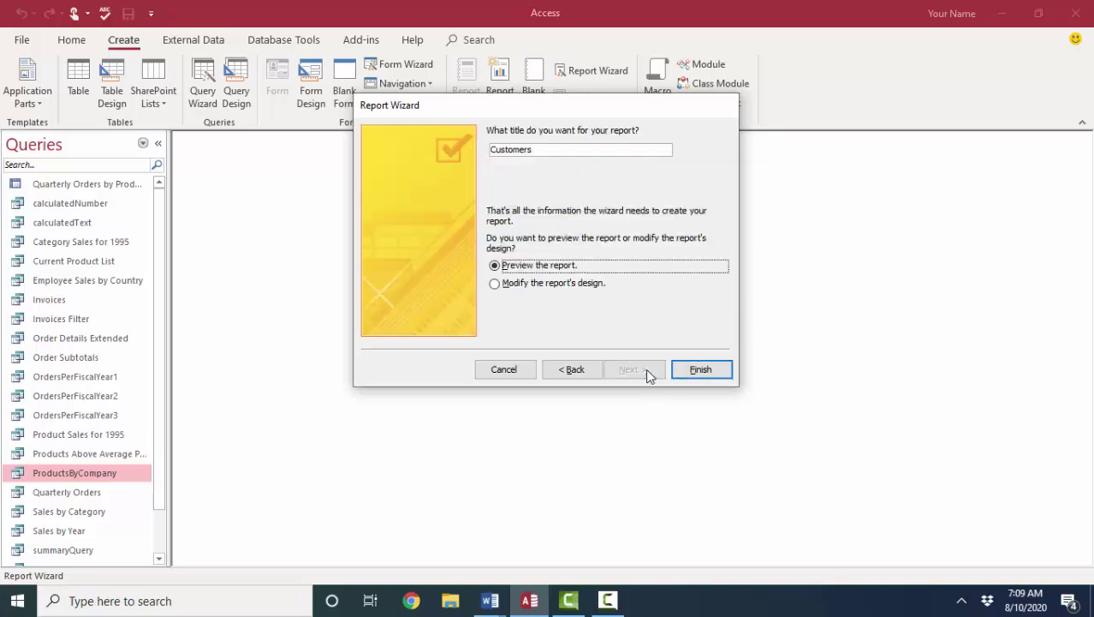
pyautogui.click(542, 150)
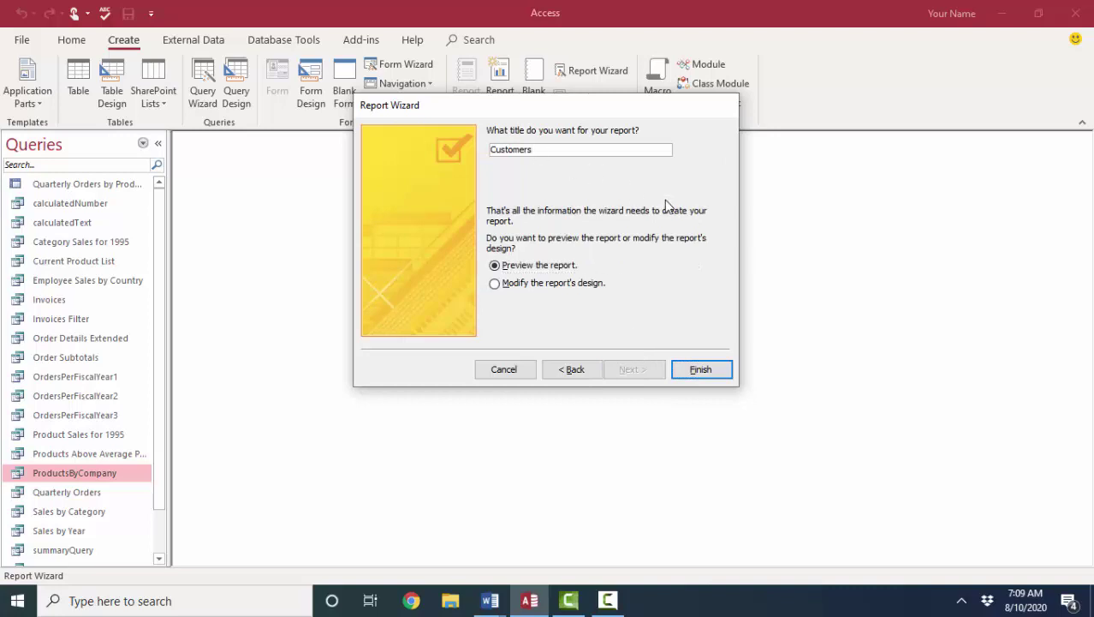
pyautogui.press('BackSpace')
pyautogui.write('Order Summary')
pyautogui.click(724, 370)
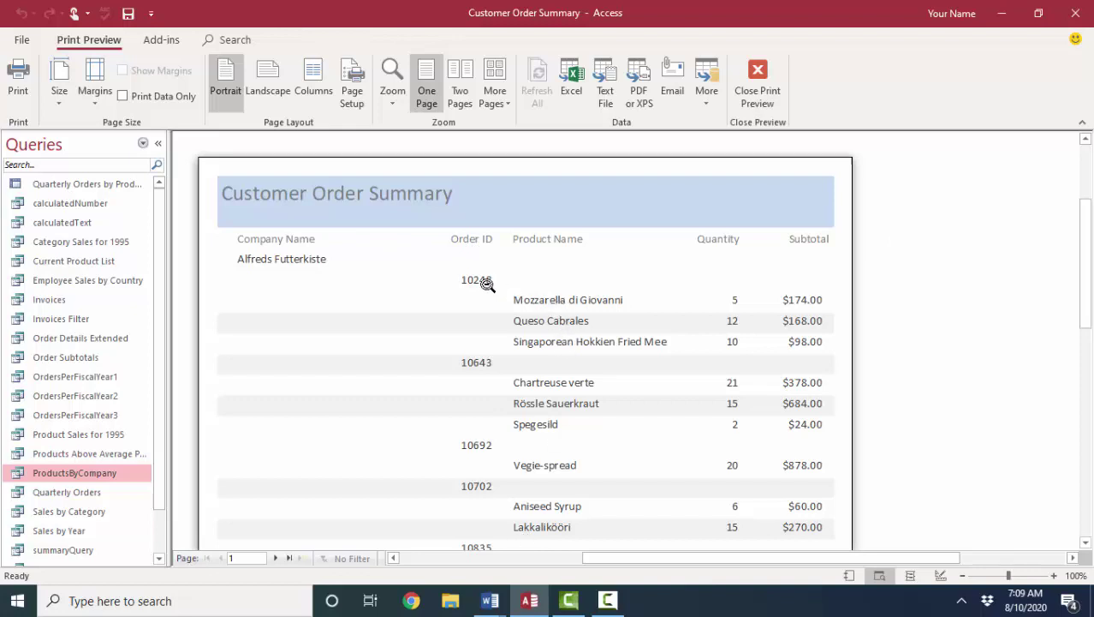
# Step: Scroll through the Customer Order Summary preview, then switch the report to Design View
pyautogui.scroll(-4, 511, 290)
pyautogui.scroll(-1, 505, 296)
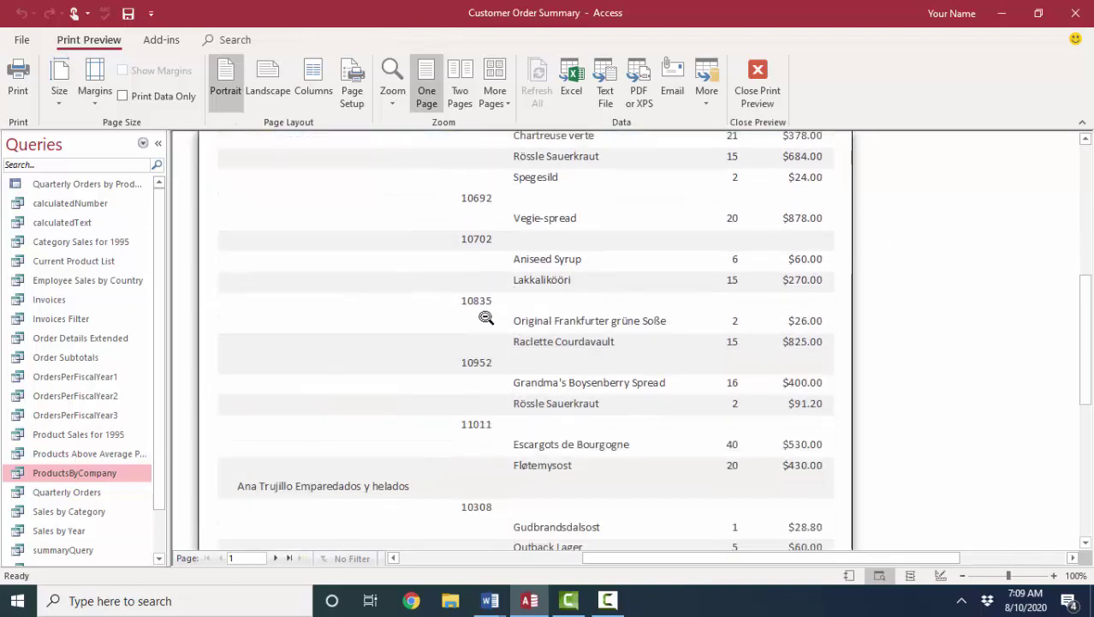
pyautogui.scroll(-1, 343, 481)
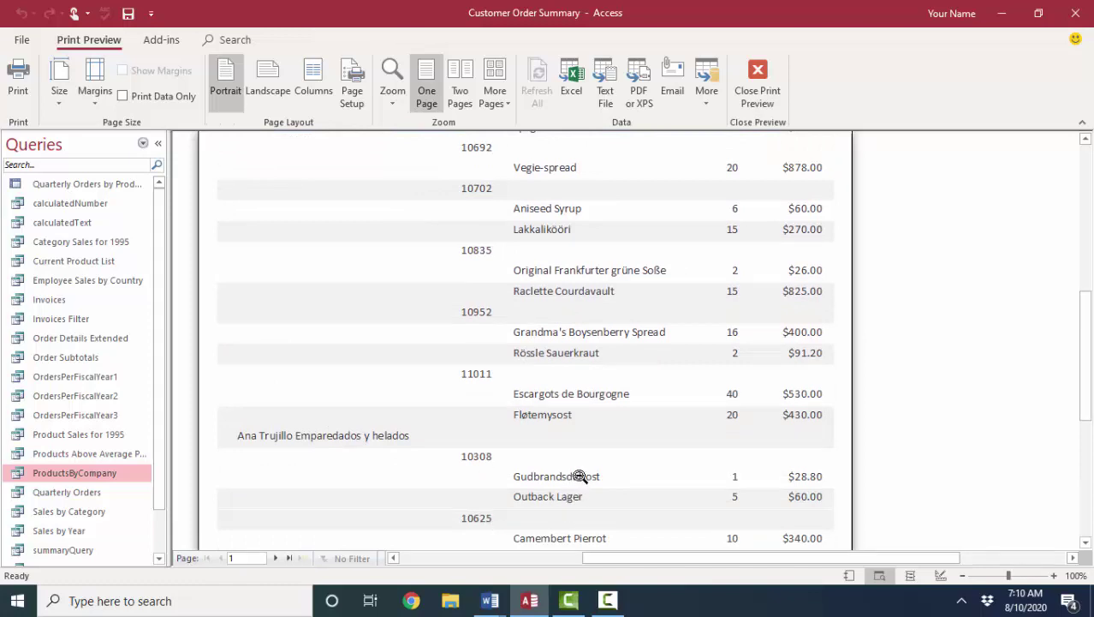
pyautogui.scroll(-2, 485, 463)
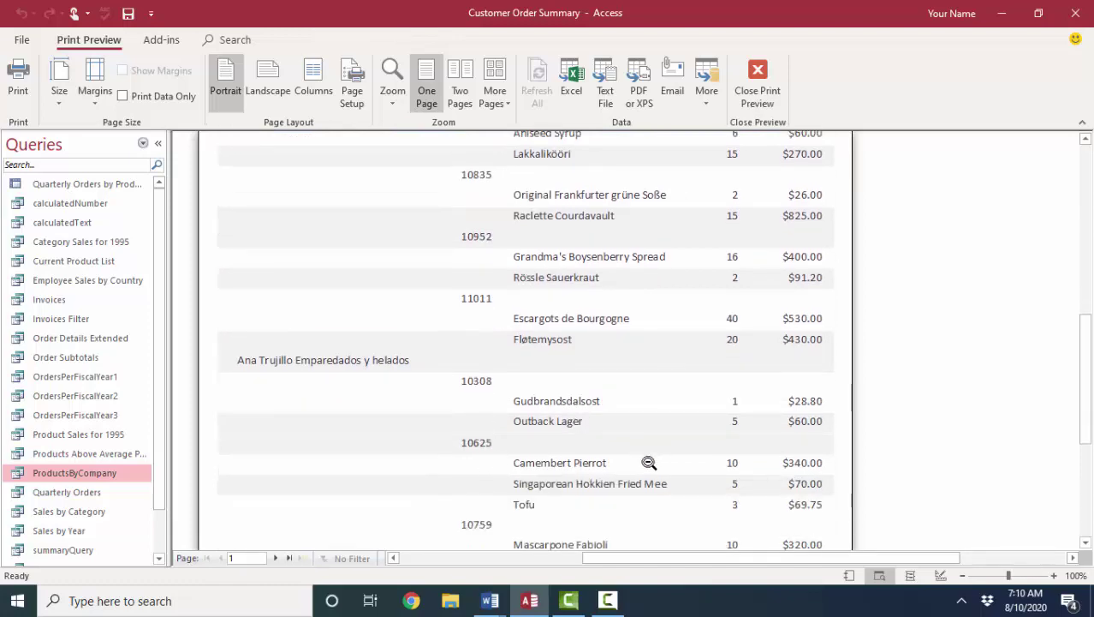
pyautogui.scroll(8, 618, 502)
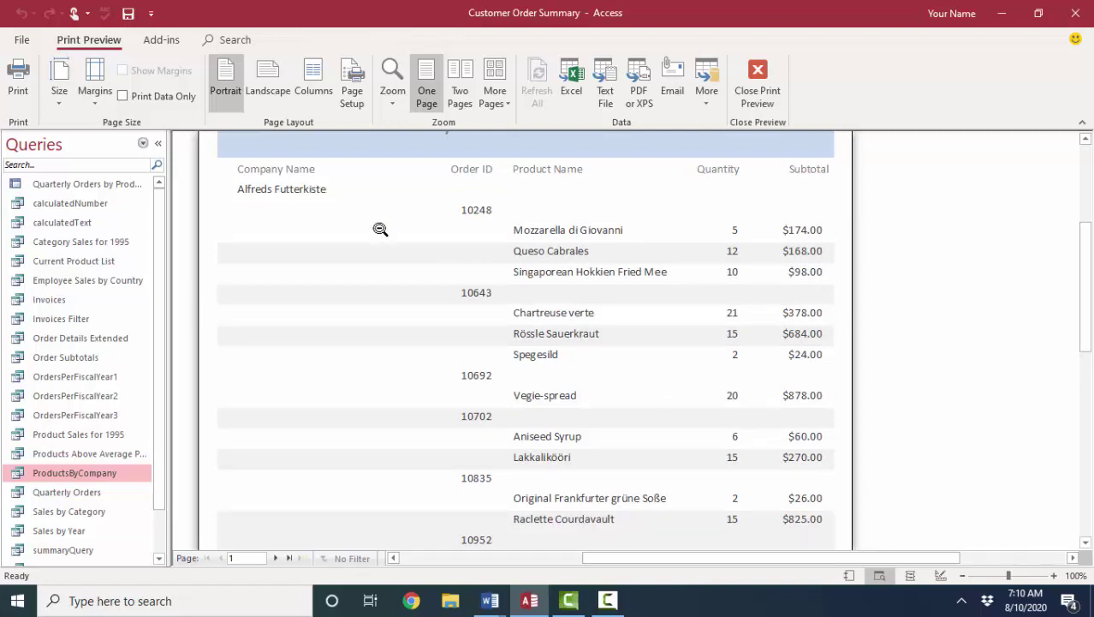
pyautogui.scroll(2, 378, 227)
pyautogui.rightClick(409, 177)
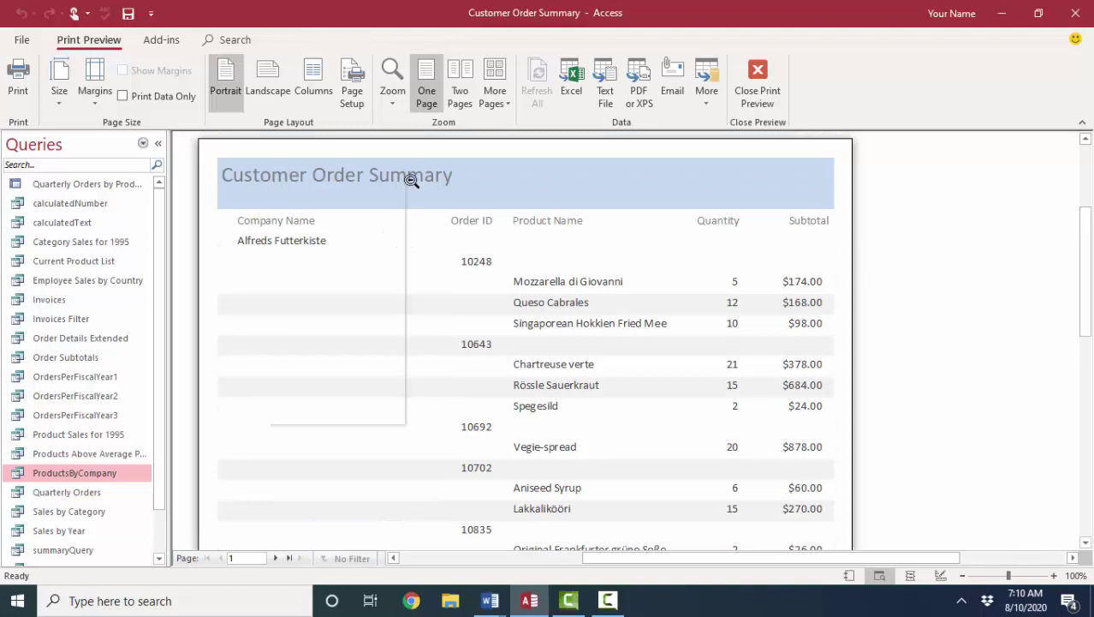
pyautogui.click(318, 222)
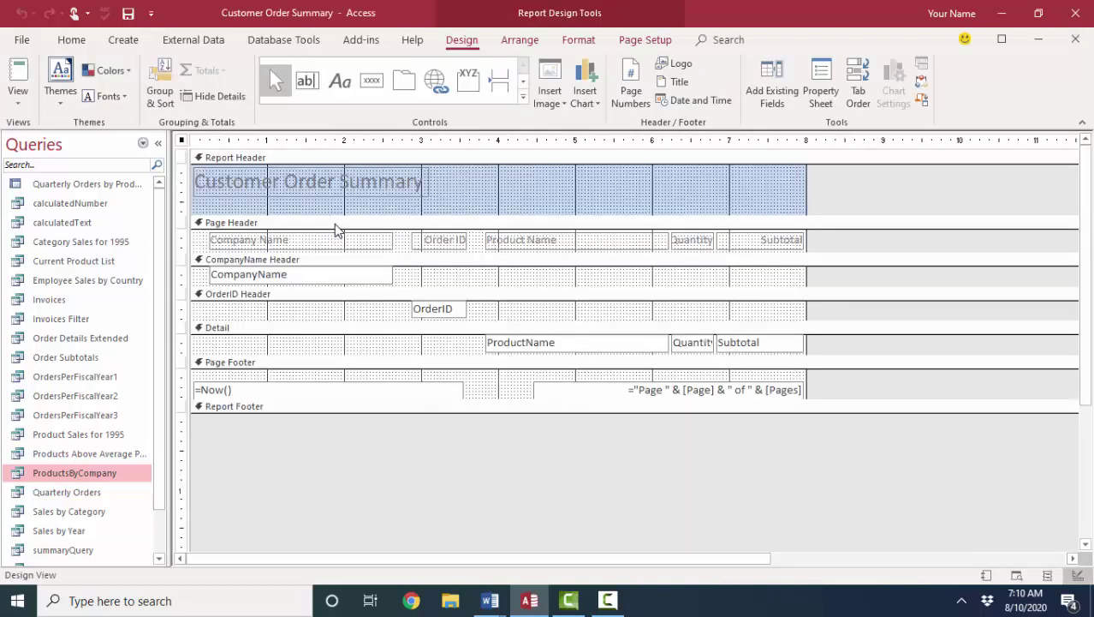
pyautogui.click(386, 150)
pyautogui.click(399, 224)
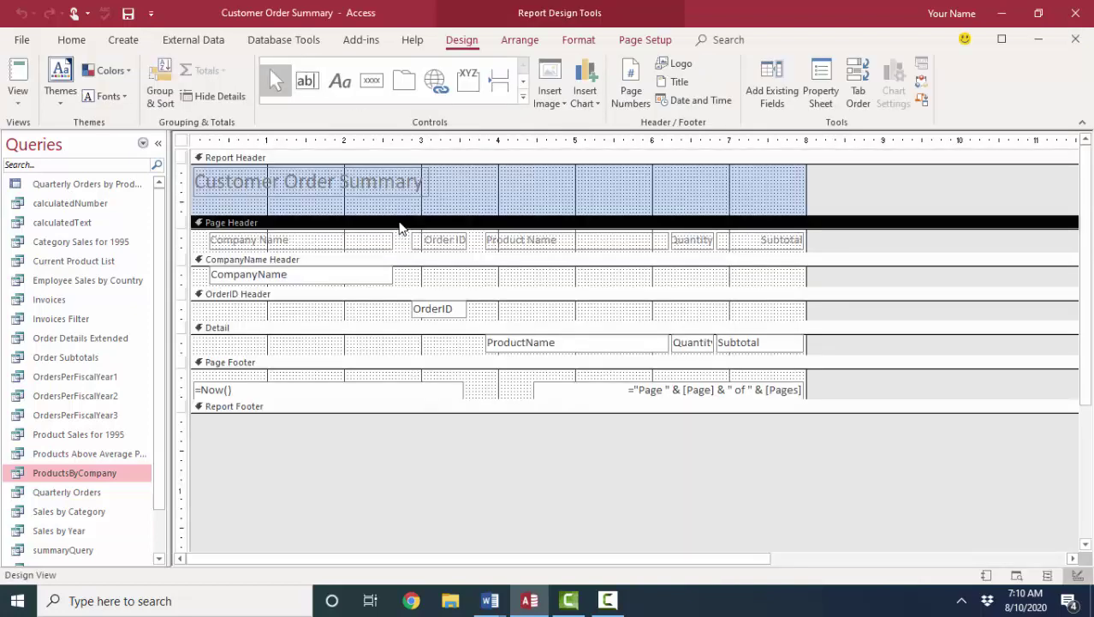
pyautogui.click(387, 259)
pyautogui.click(387, 295)
pyautogui.click(386, 328)
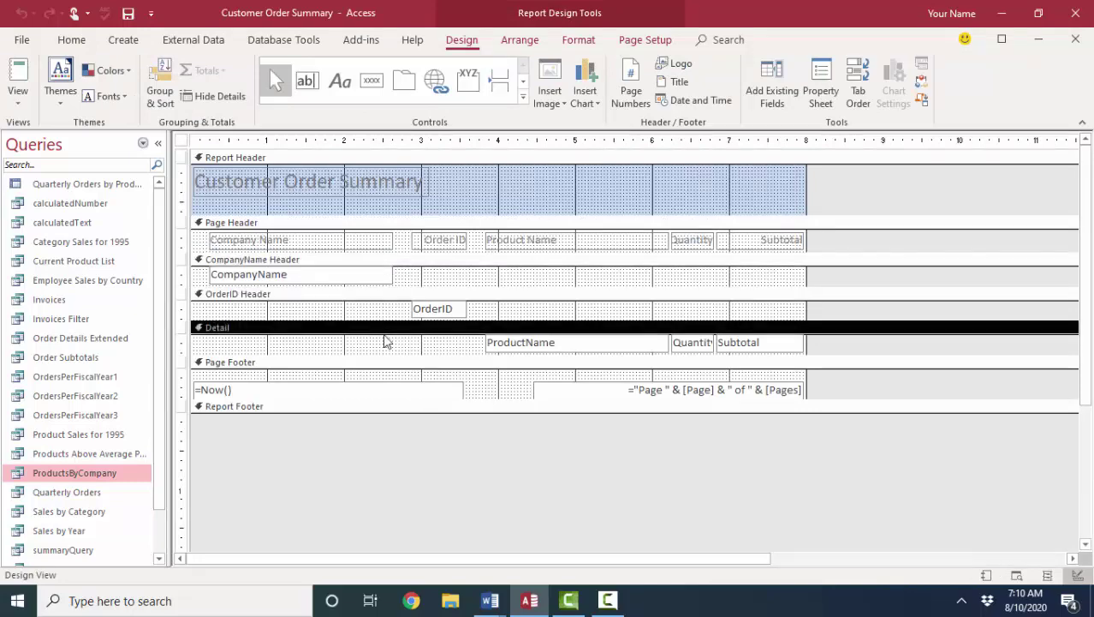
pyautogui.click(387, 363)
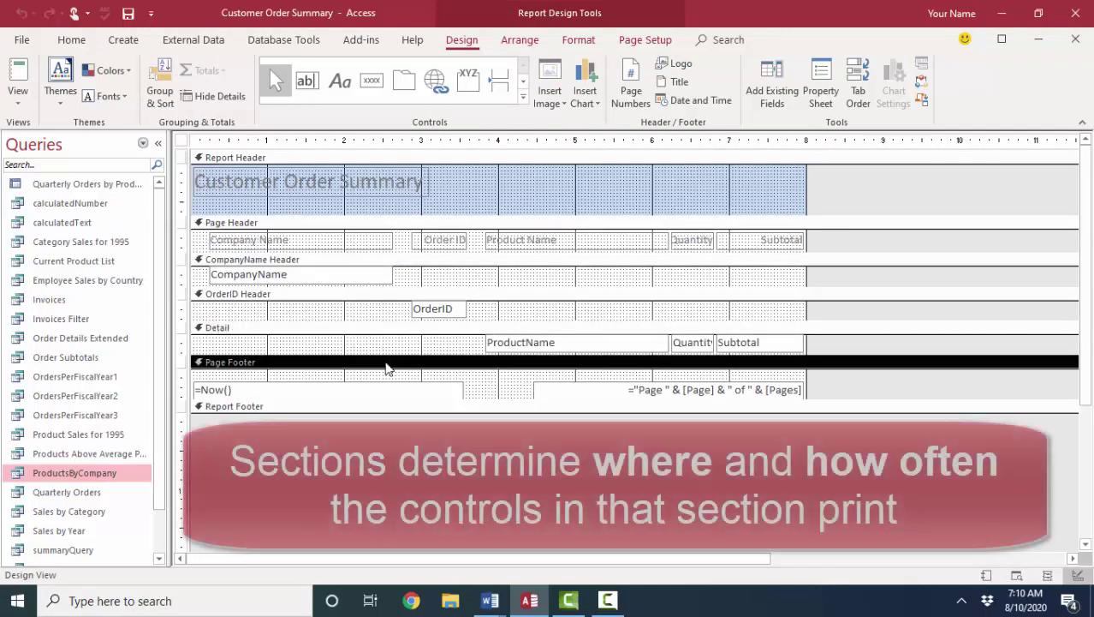
pyautogui.click(399, 160)
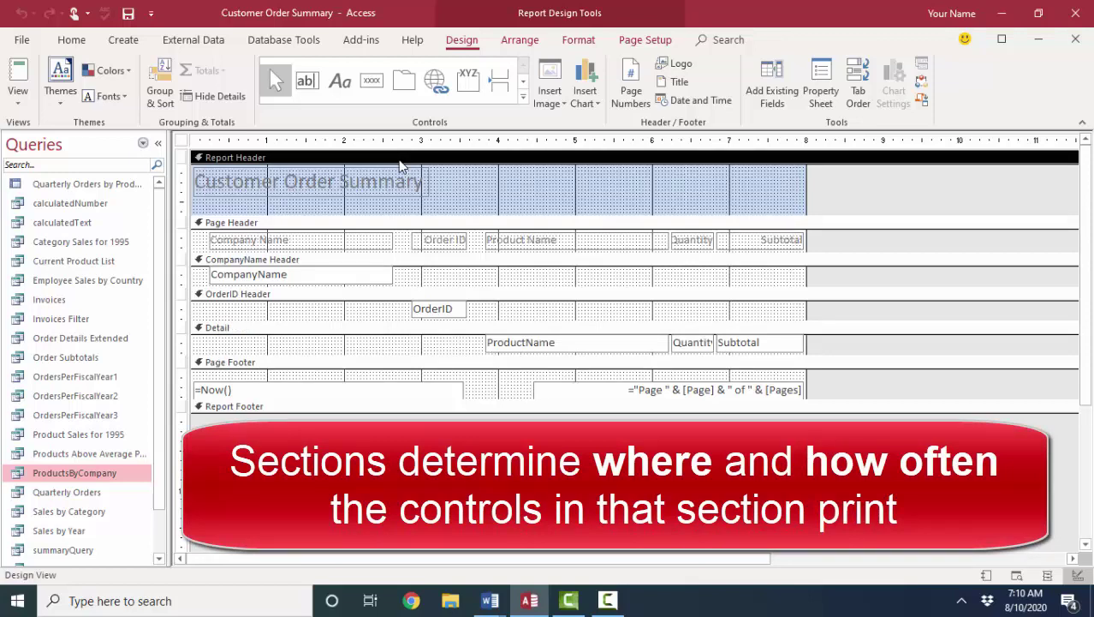
pyautogui.click(329, 190)
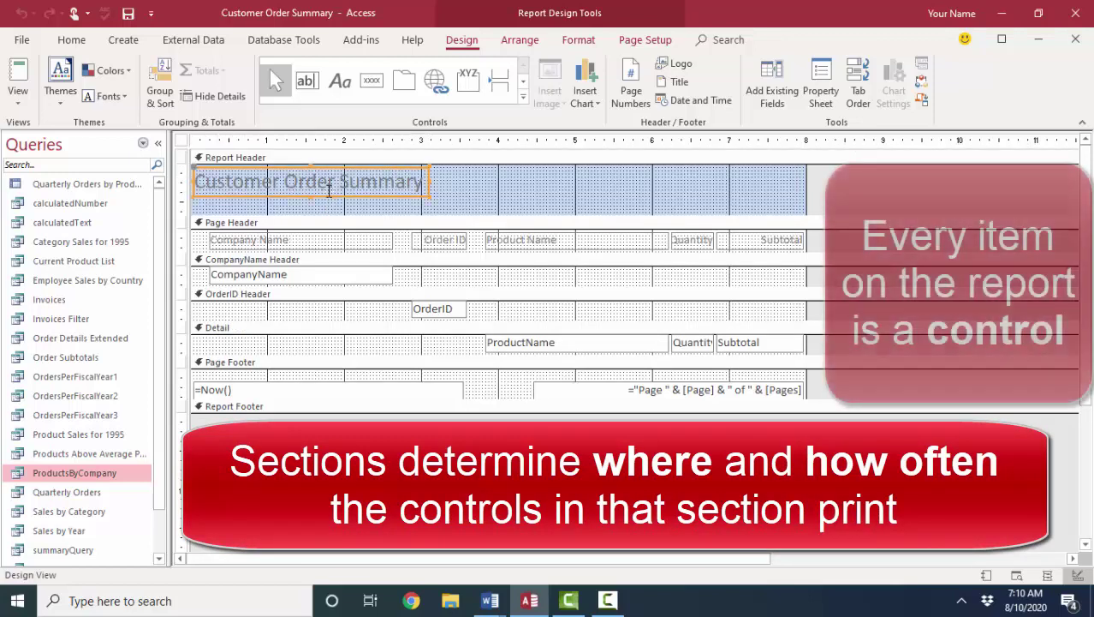
pyautogui.click(356, 241)
pyautogui.click(455, 242)
pyautogui.click(526, 243)
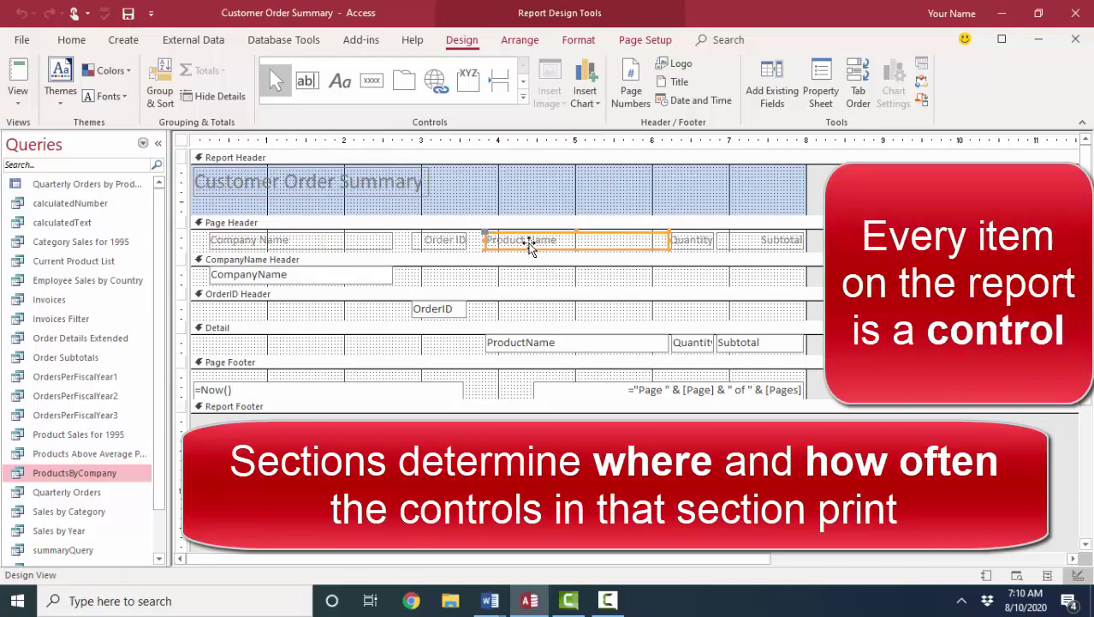
pyautogui.click(377, 189)
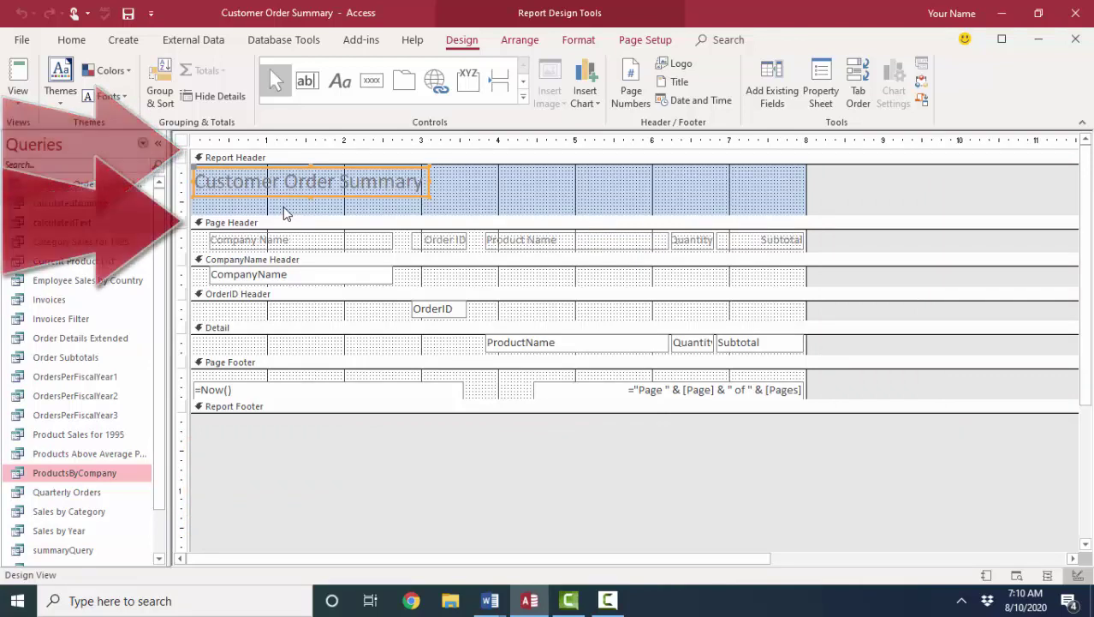
pyautogui.click(283, 224)
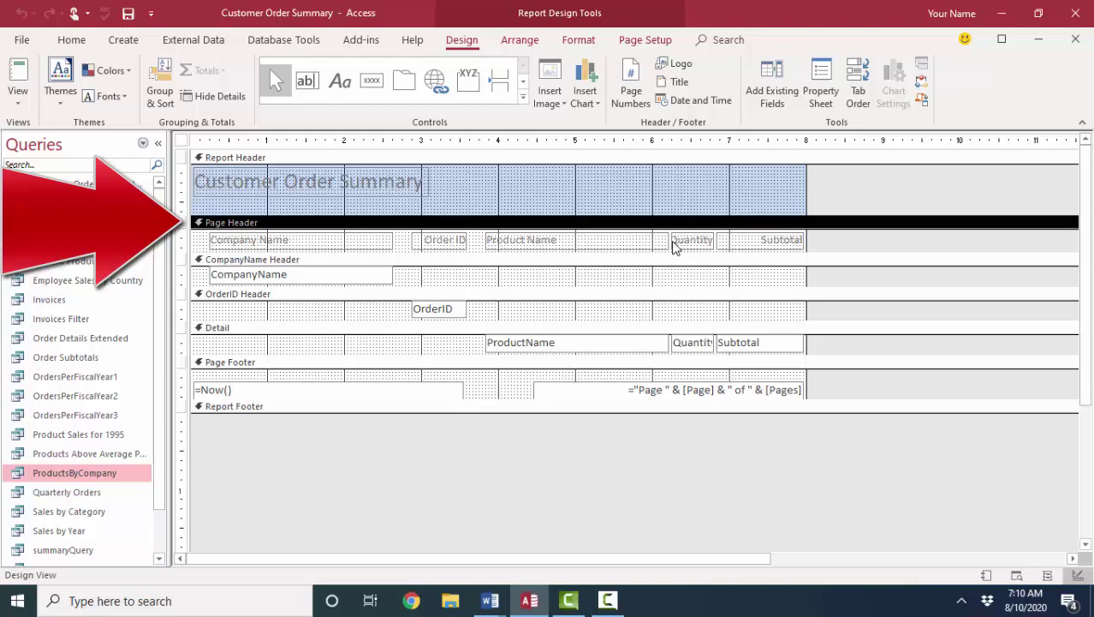
pyautogui.click(287, 176)
pyautogui.click(284, 242)
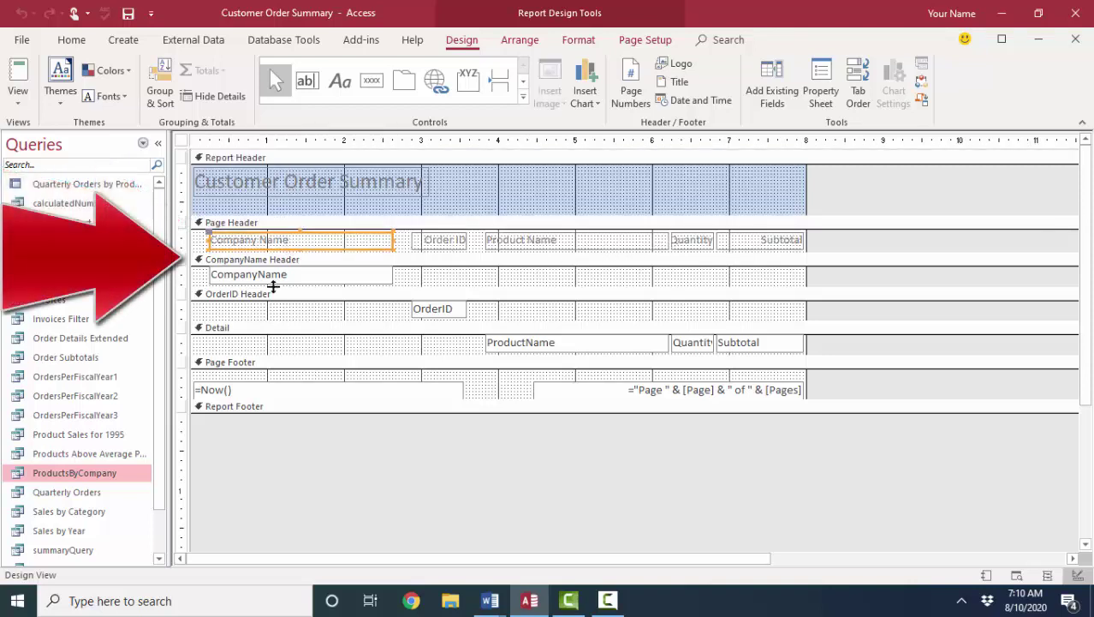
pyautogui.click(281, 261)
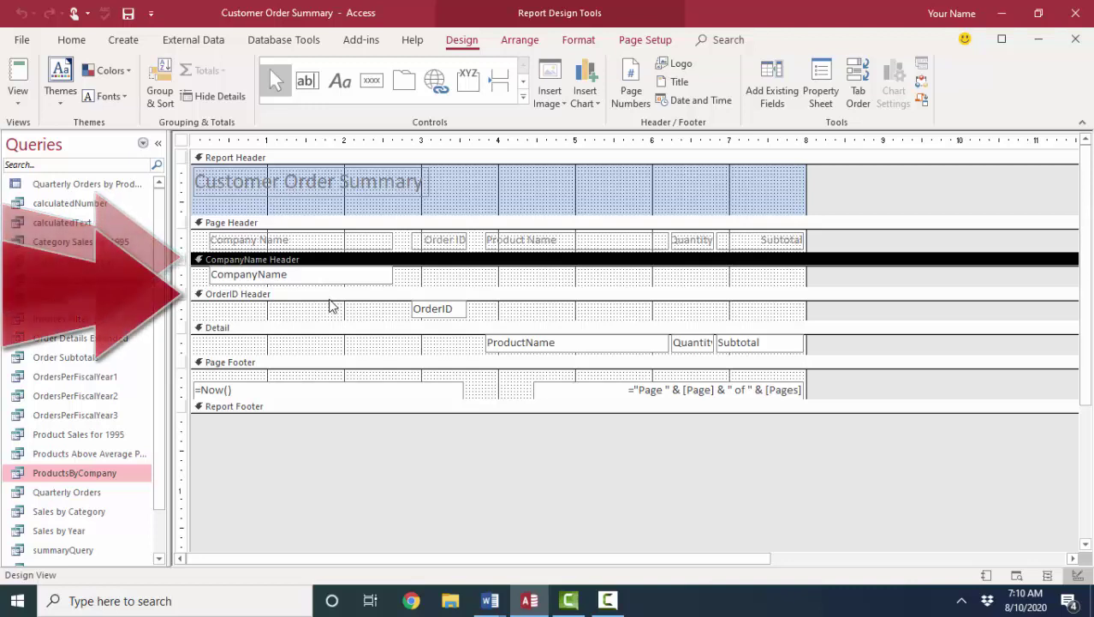
pyautogui.click(335, 296)
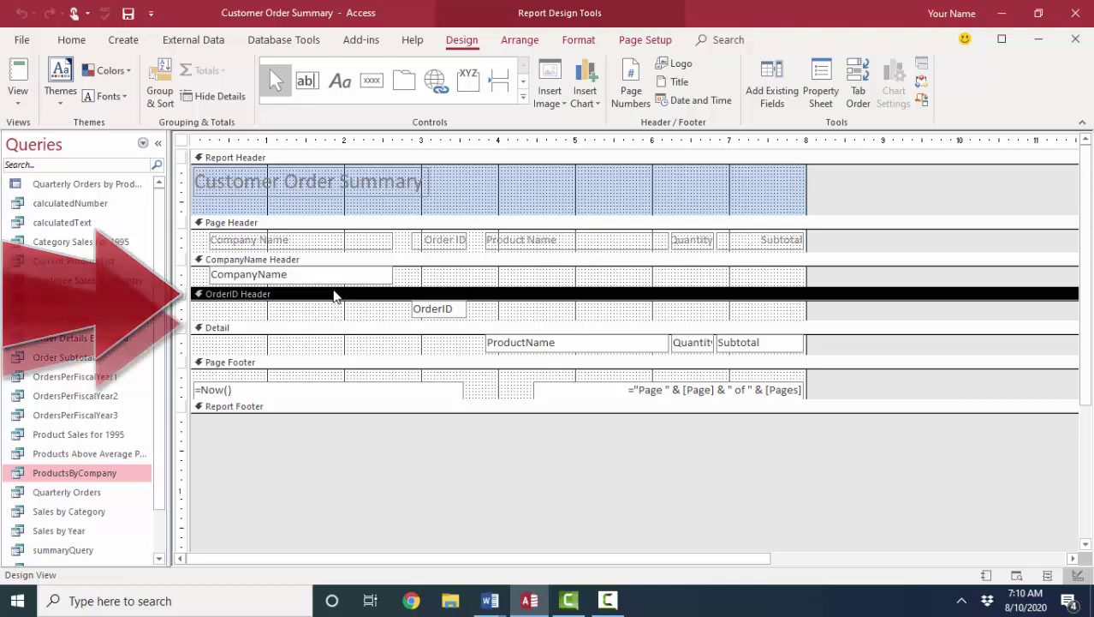
pyautogui.click(368, 334)
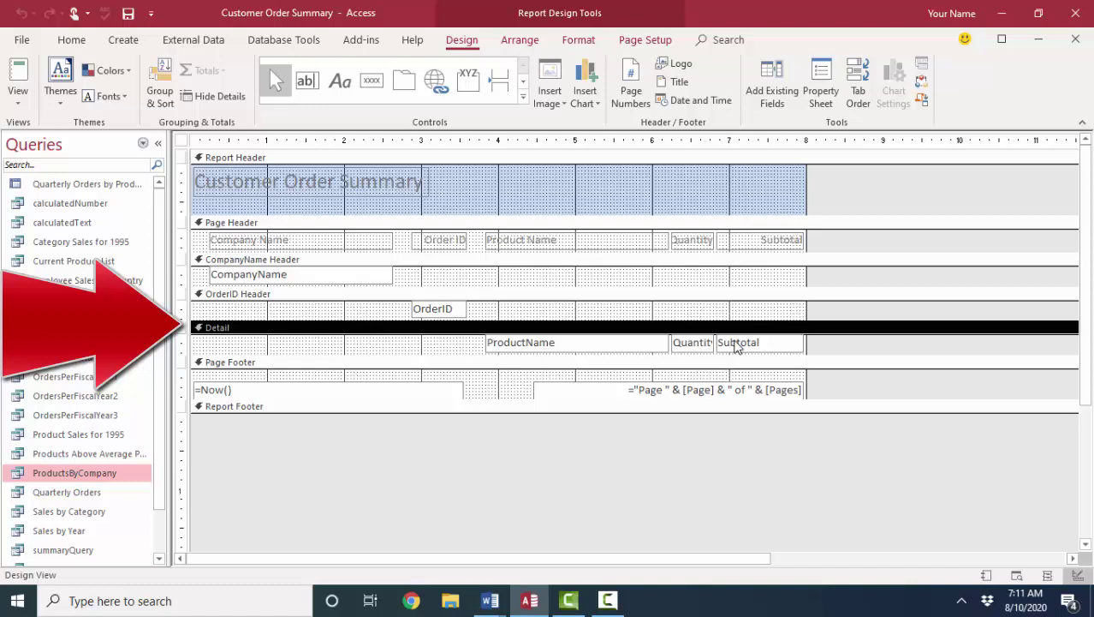
pyautogui.click(422, 365)
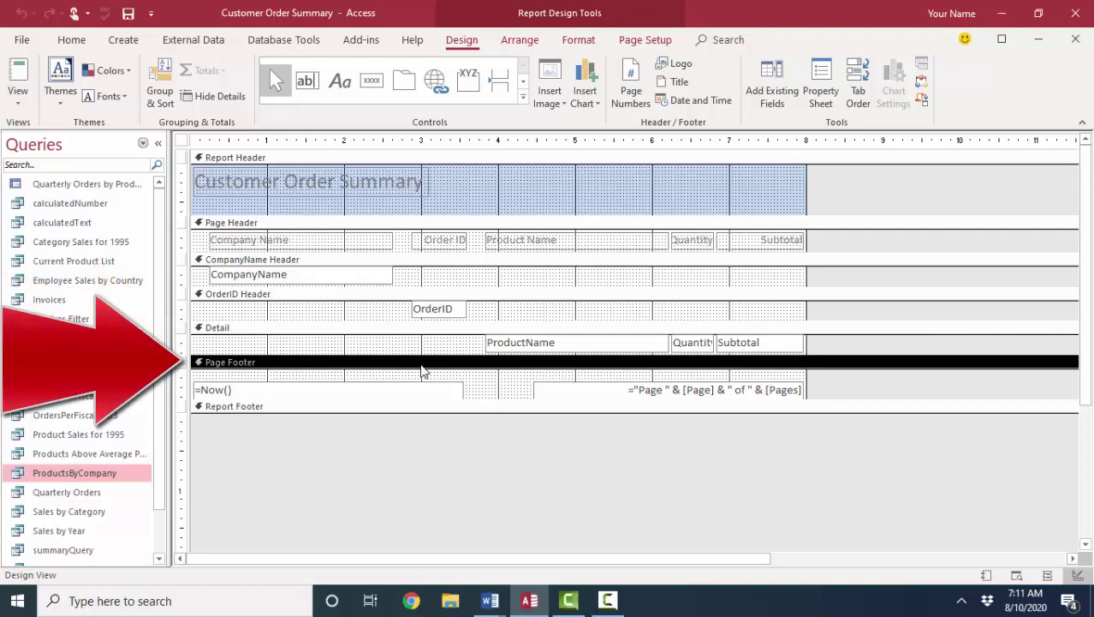
pyautogui.click(386, 410)
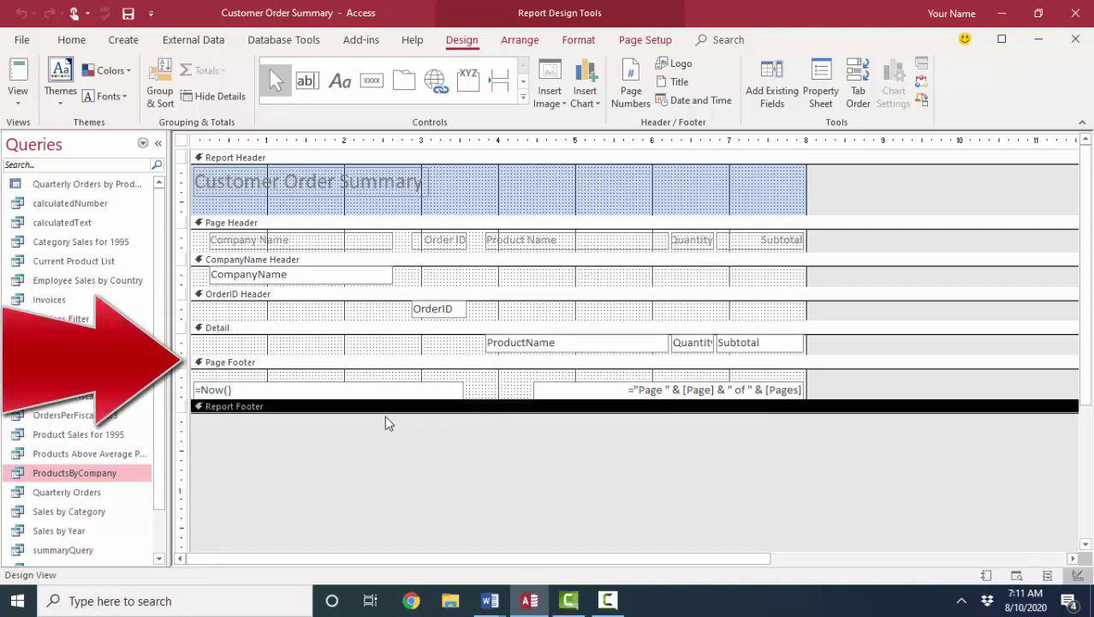
pyautogui.moveTo(386, 412); pyautogui.dragTo(391, 439)
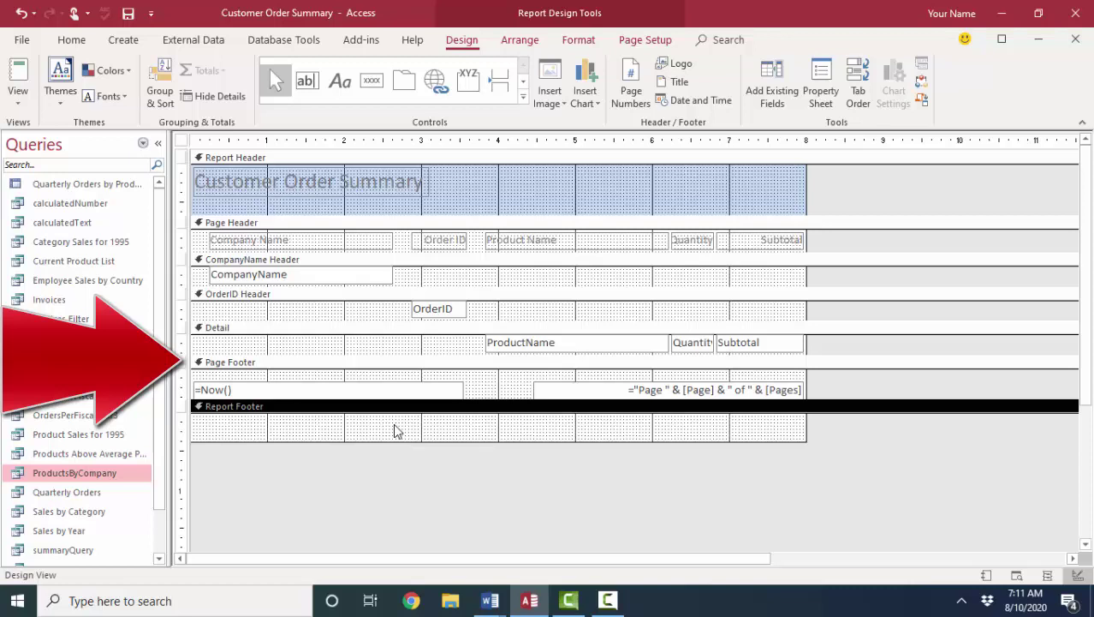
pyautogui.click(355, 373)
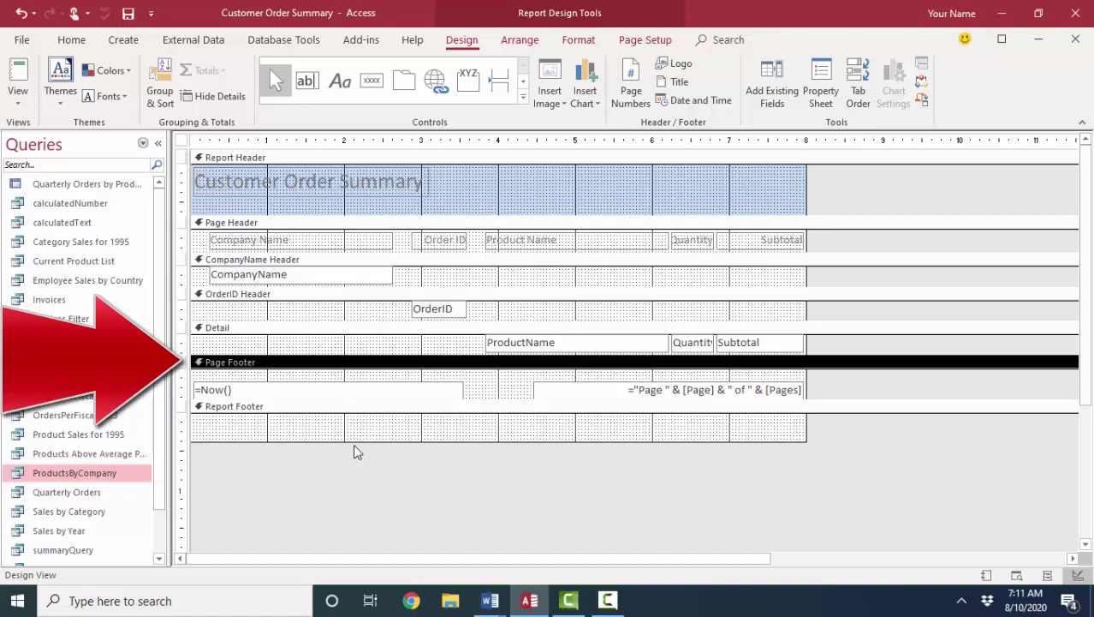
pyautogui.moveTo(353, 445); pyautogui.dragTo(358, 413)
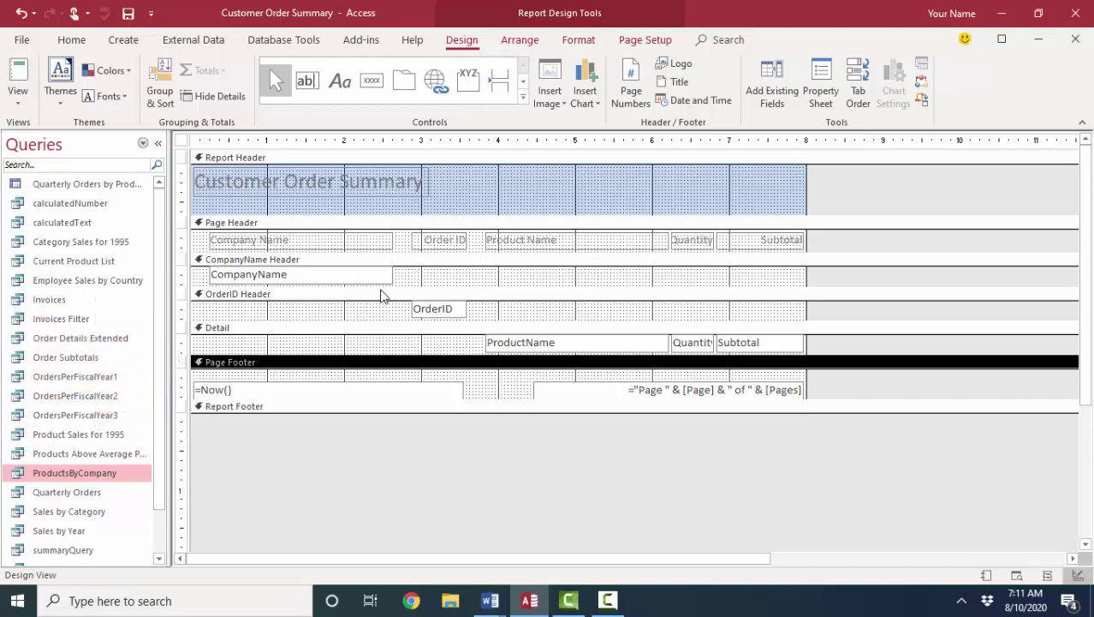
pyautogui.click(386, 159)
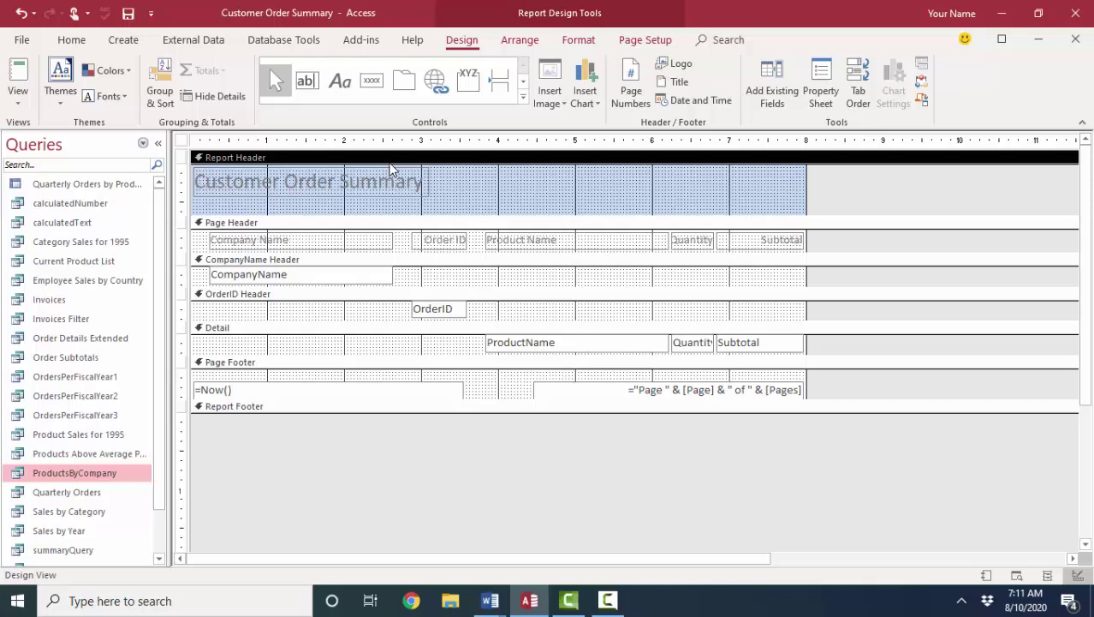
pyautogui.click(390, 223)
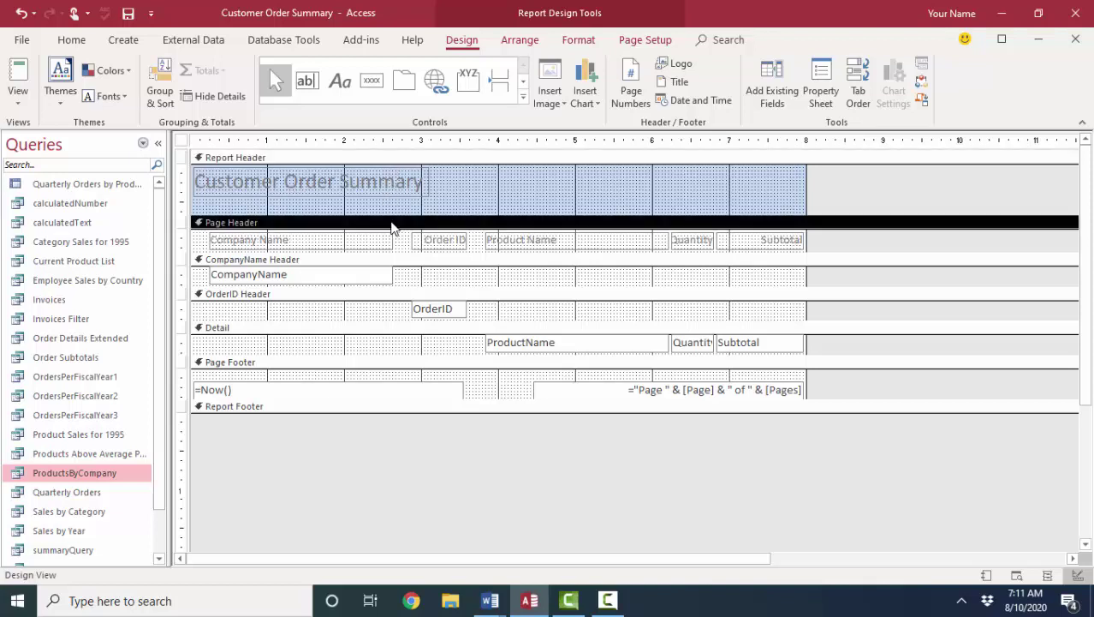
pyautogui.click(403, 260)
pyautogui.click(404, 294)
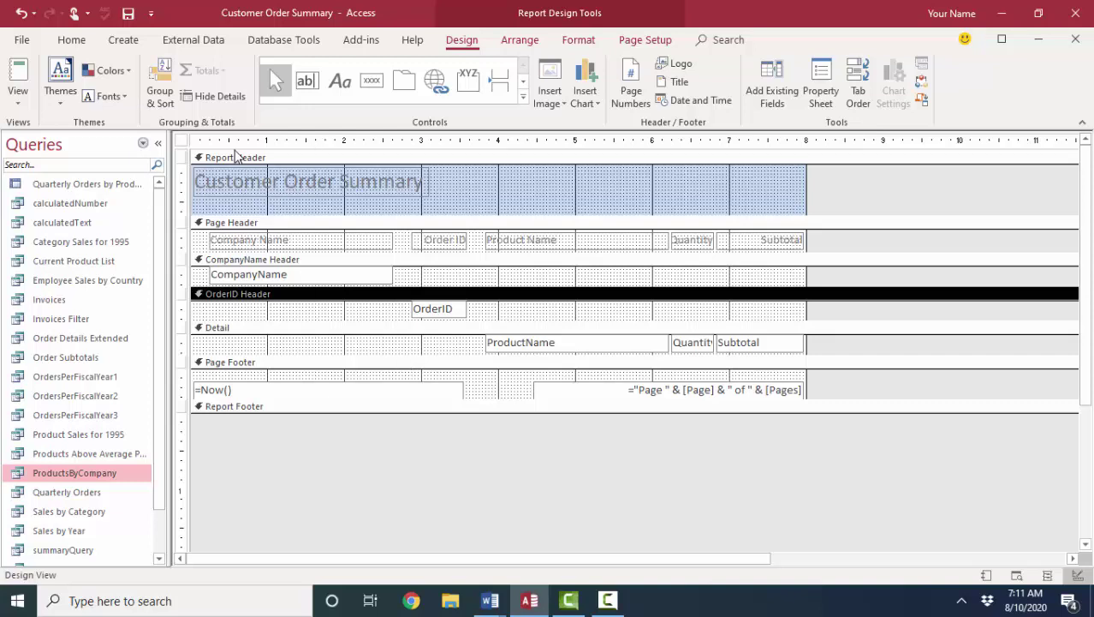
# Step: Open the report's Property Sheet and select its Record Source, ProductsByCompany
pyautogui.doubleClick(182, 142)
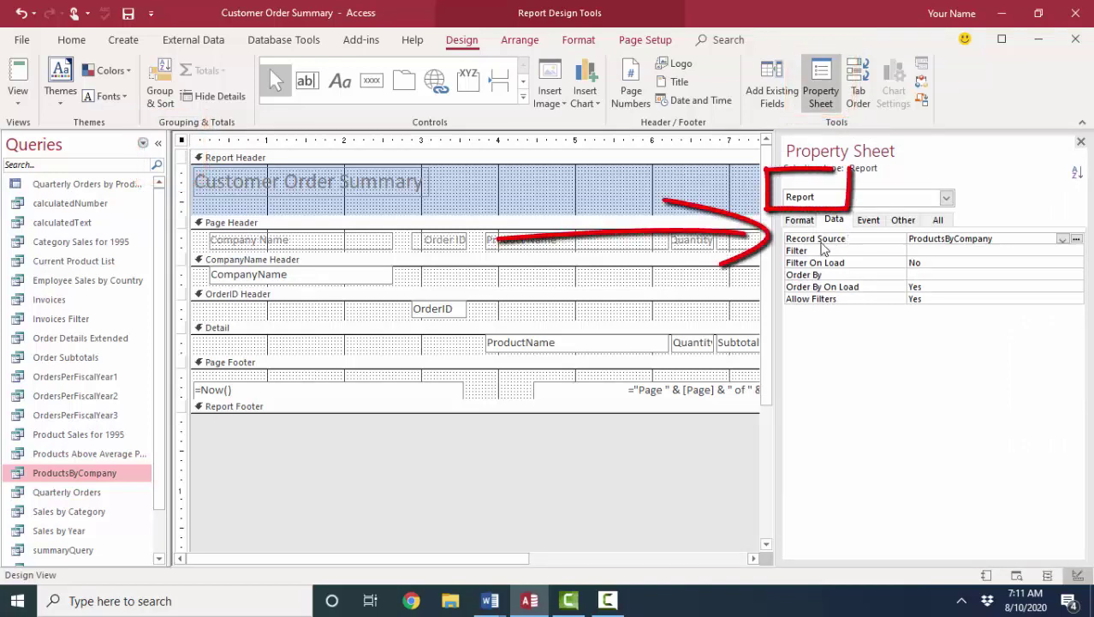
pyautogui.click(972, 239)
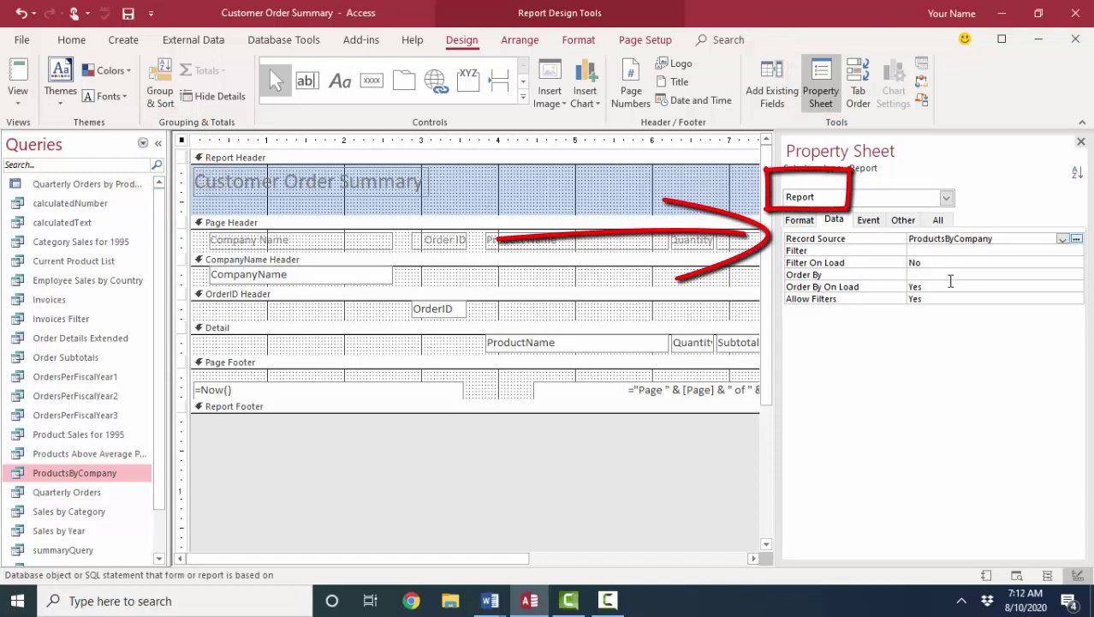
# Step: Open ProductsByCompany in Query Builder, widen its Subtotal column, and close it
pyautogui.click(1077, 240)
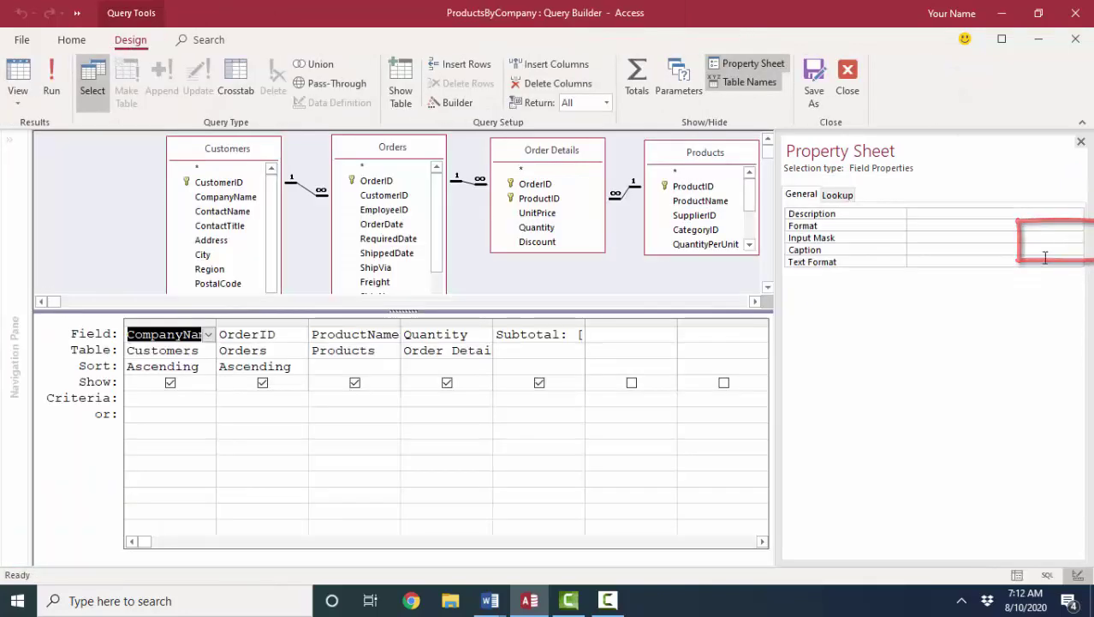
pyautogui.doubleClick(583, 322)
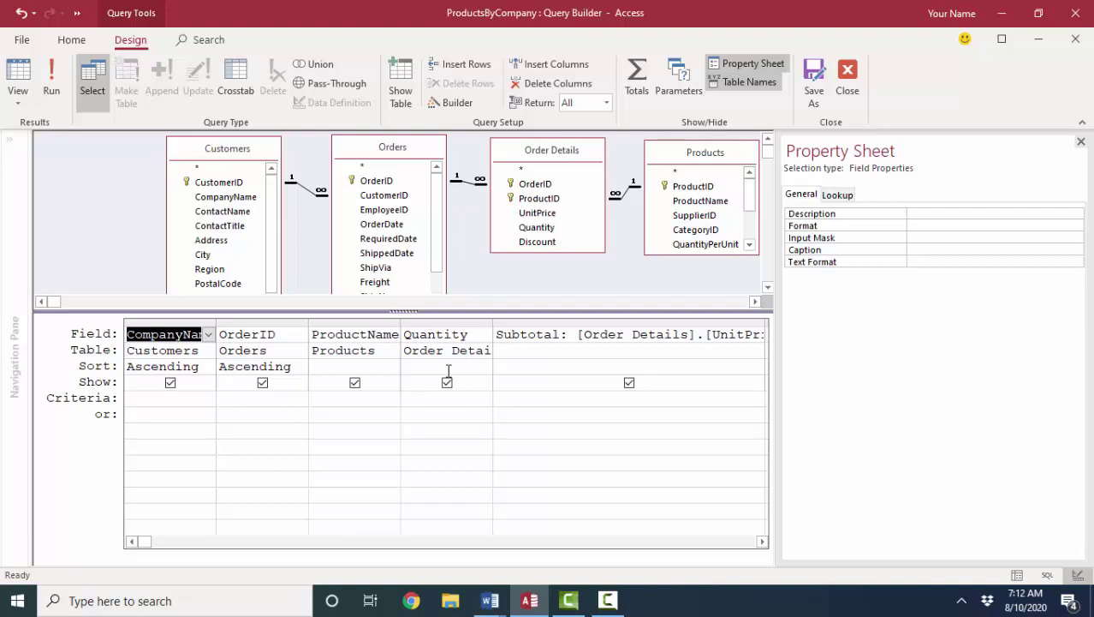
pyautogui.click(852, 84)
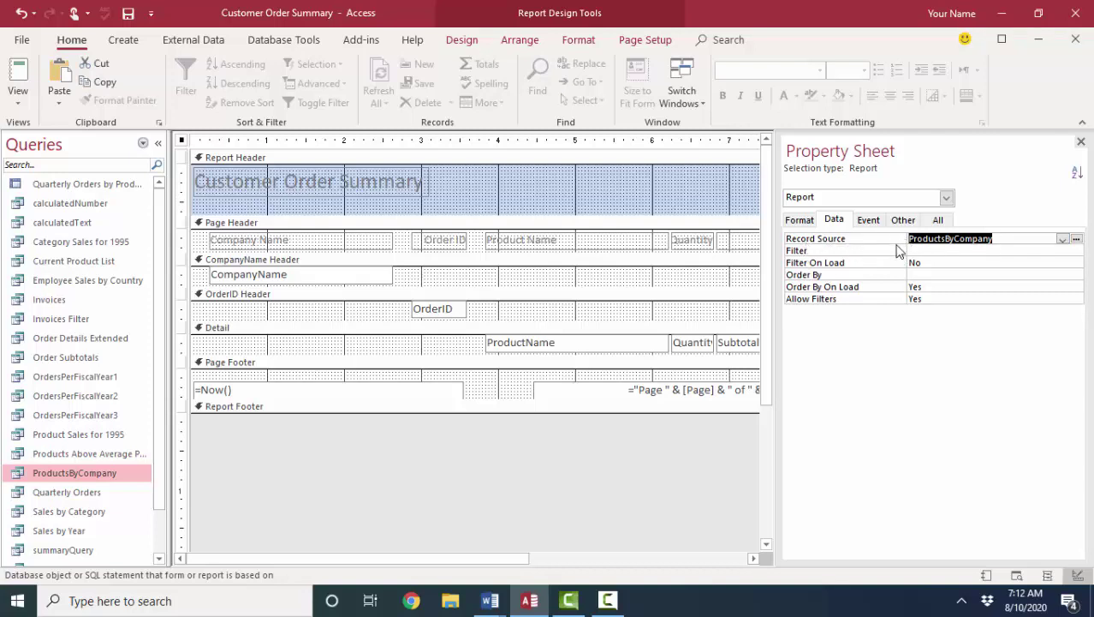
# Step: Reopen and close the ProductsByCompany Query Builder, then close the report's Property Sheet
pyautogui.click(1077, 240)
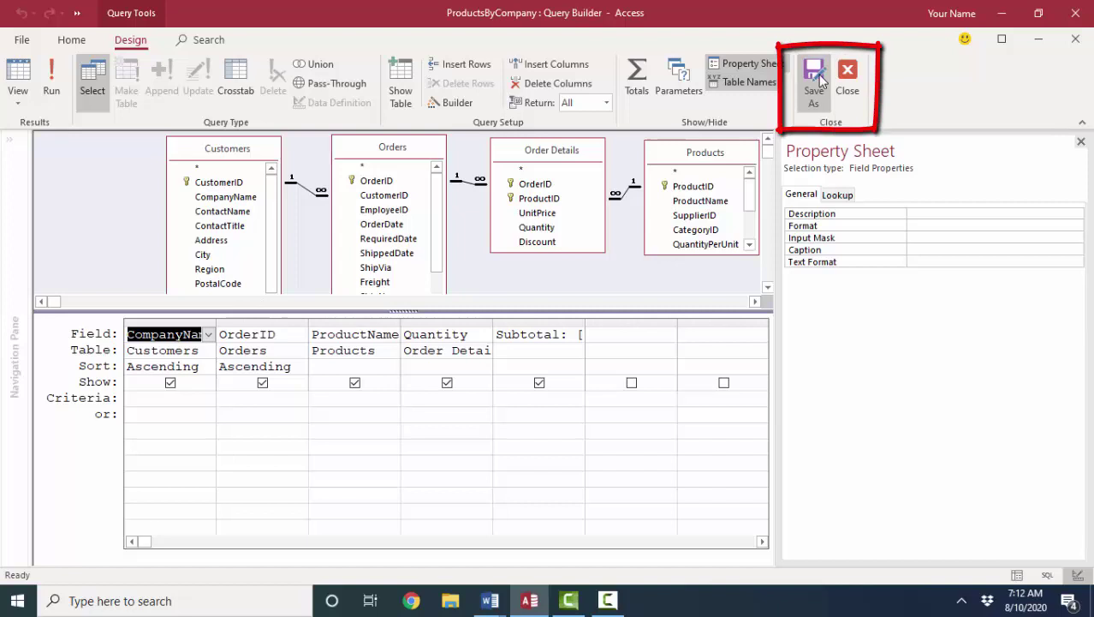
pyautogui.click(847, 84)
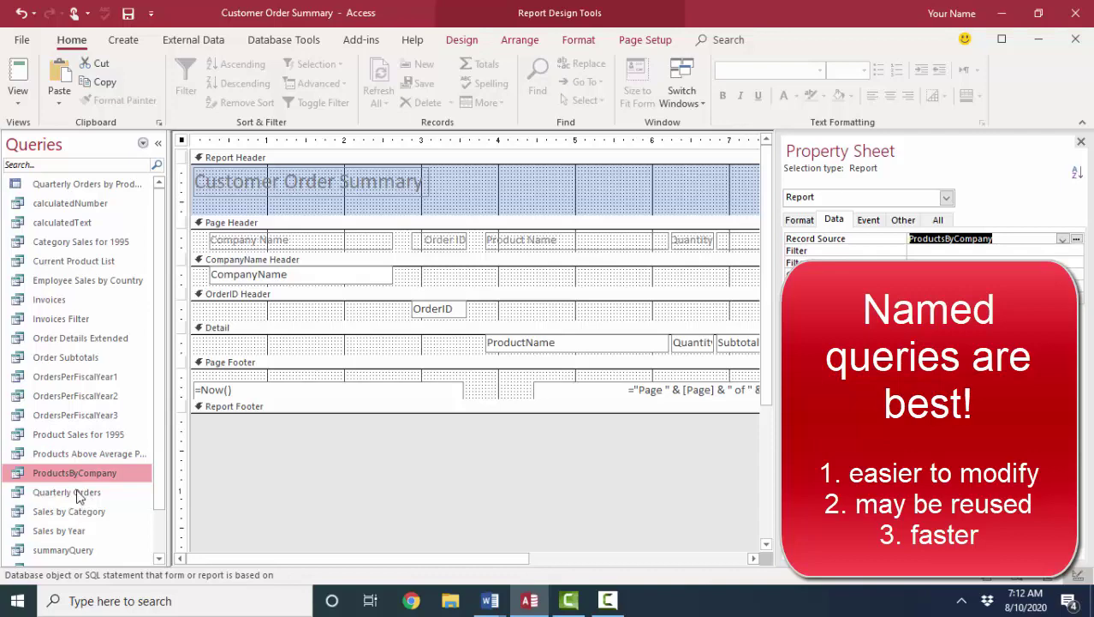
pyautogui.click(999, 239)
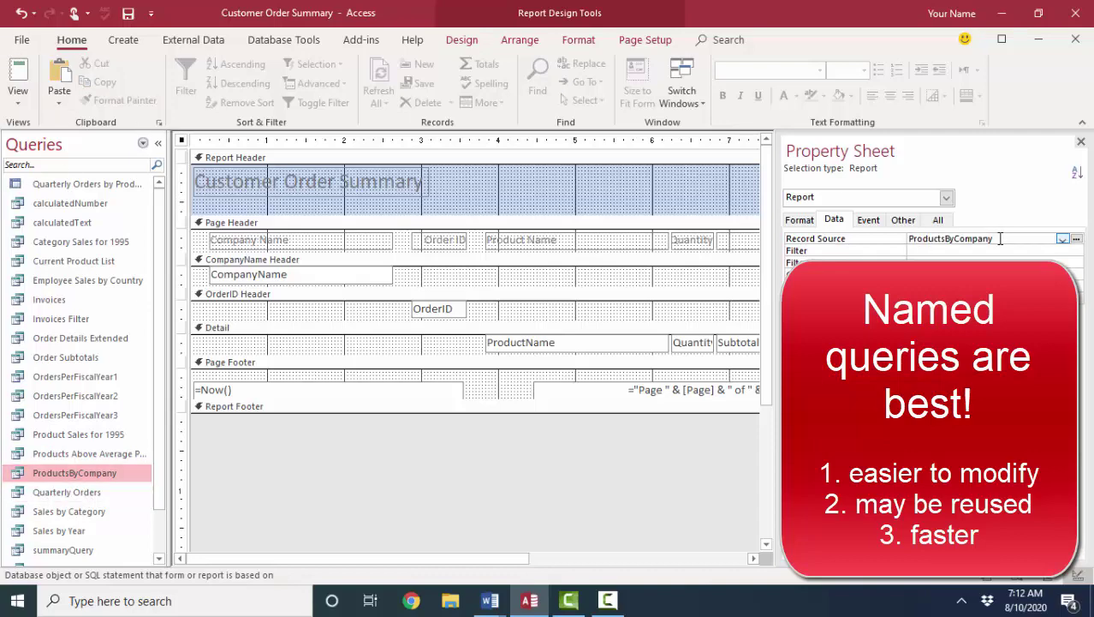
pyautogui.click(1081, 143)
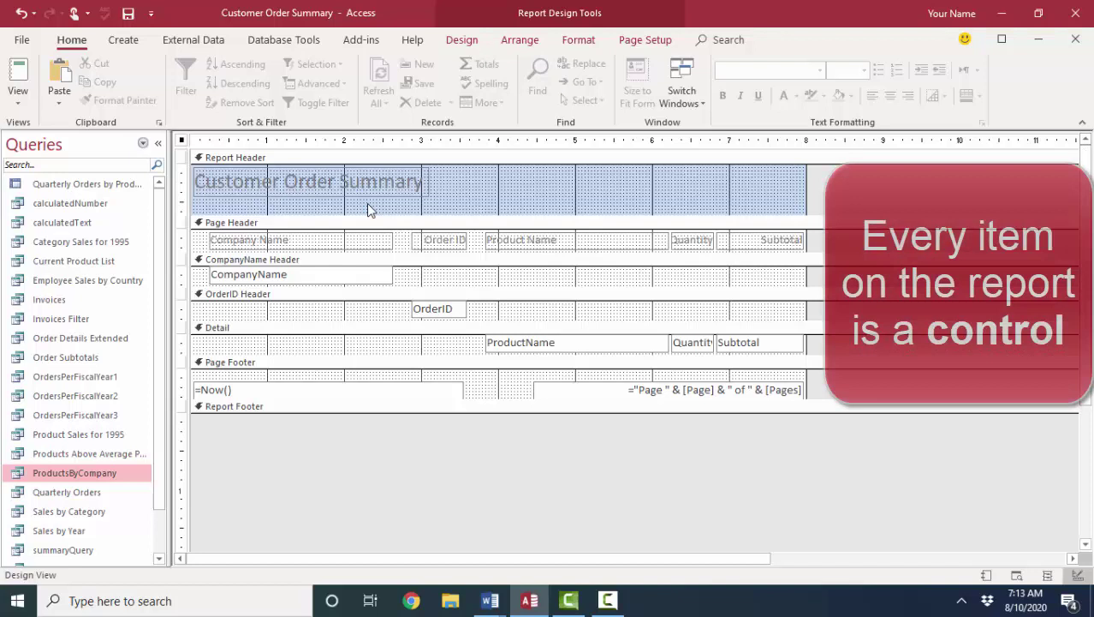
pyautogui.click(352, 184)
pyautogui.click(310, 244)
pyautogui.click(439, 240)
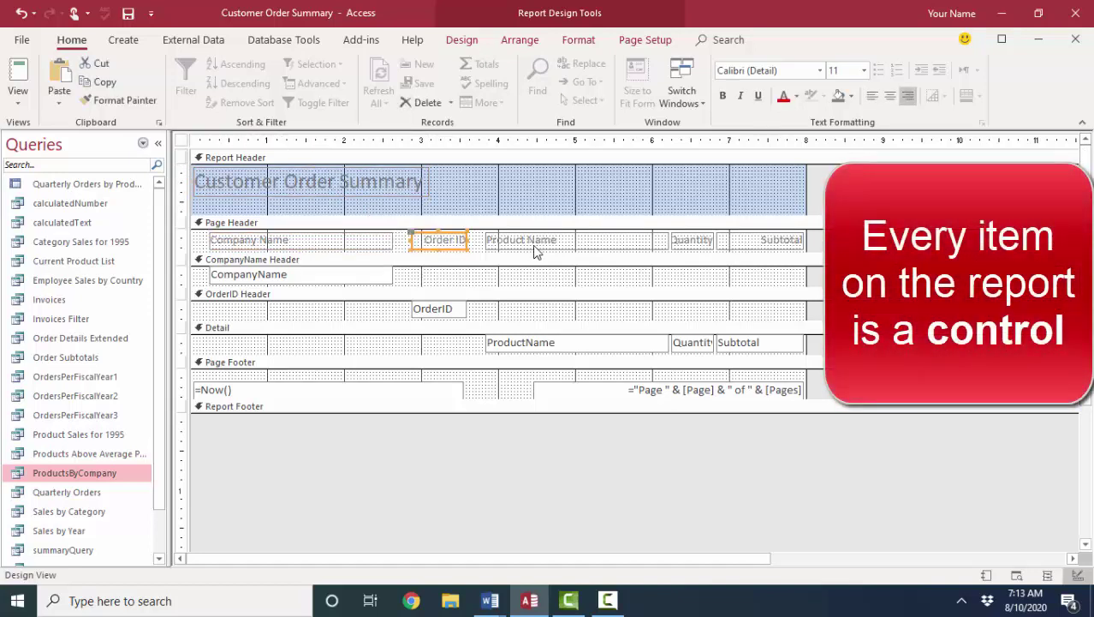
pyautogui.click(538, 243)
pyautogui.click(692, 240)
pyautogui.click(771, 242)
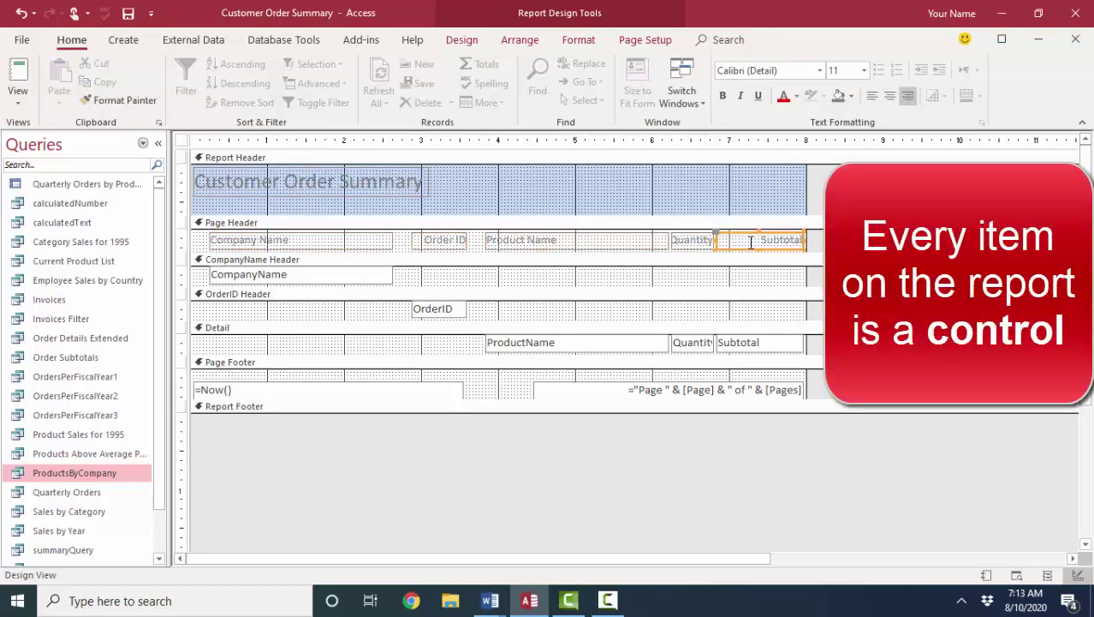
pyautogui.click(324, 276)
pyautogui.click(435, 310)
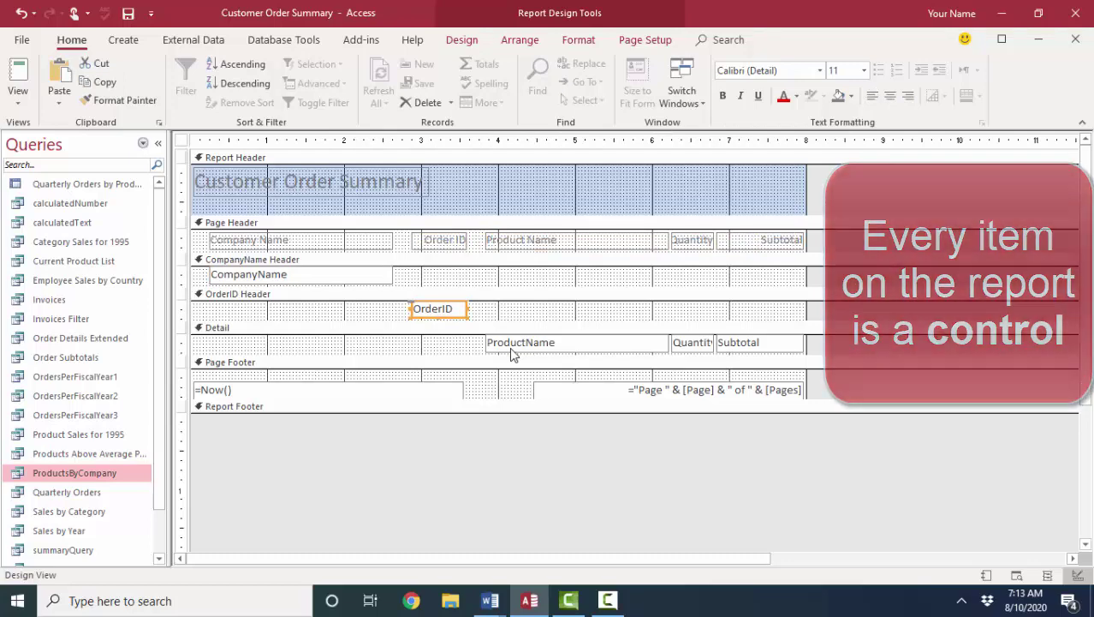
# Step: Open the title label's properties, then view the Quantity label's Format Caption, 'Quantity'
pyautogui.click(351, 200)
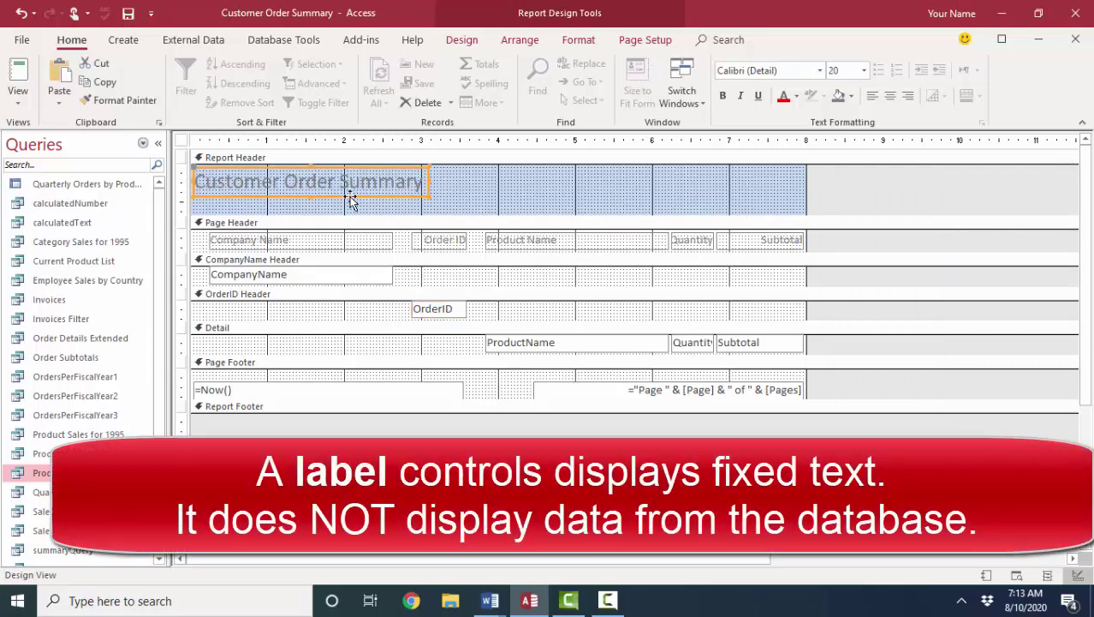
pyautogui.doubleClick(289, 199)
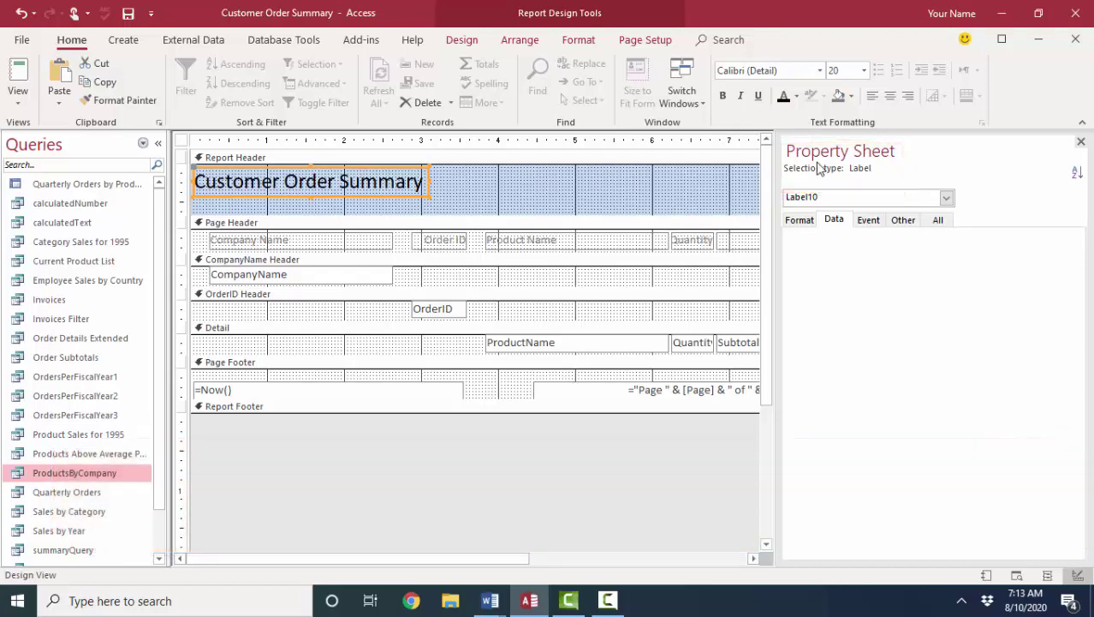
pyautogui.click(692, 240)
pyautogui.click(800, 220)
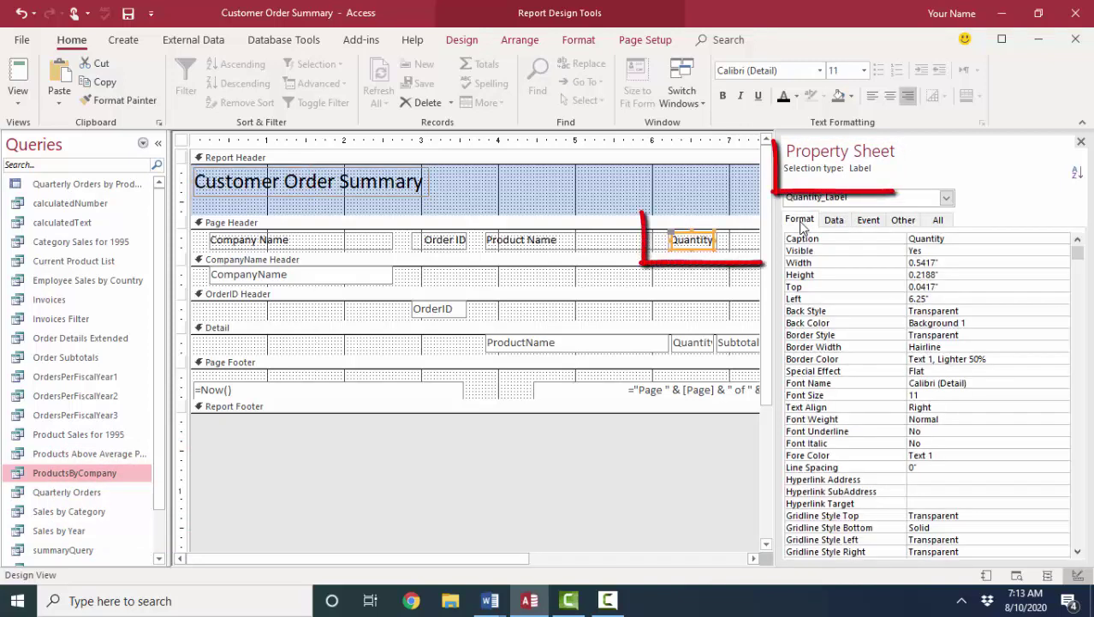
pyautogui.click(804, 243)
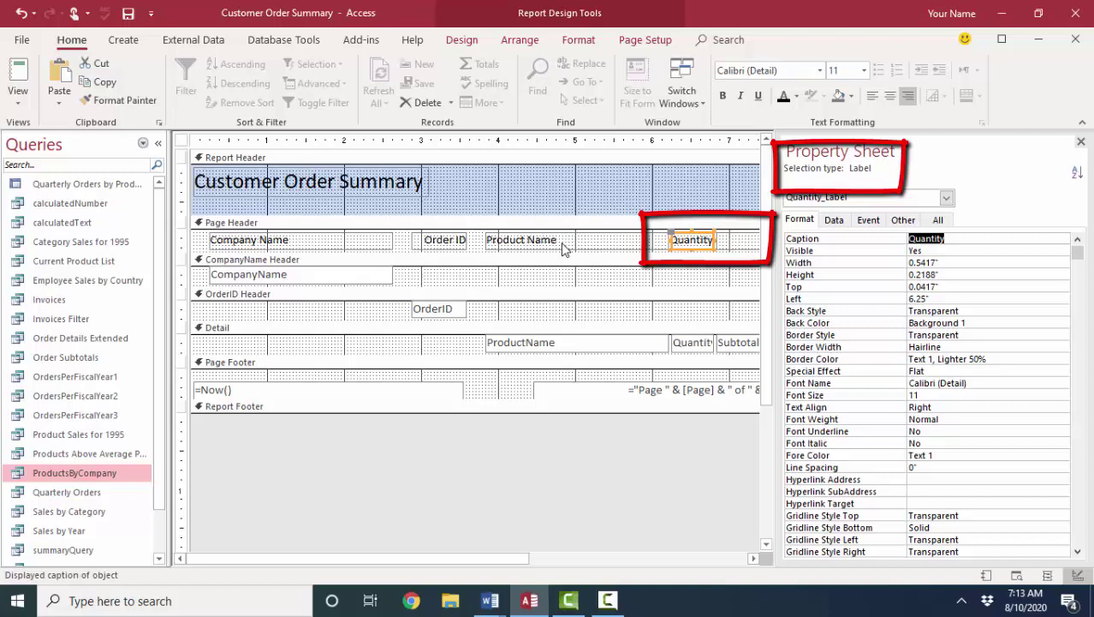
# Step: Change the first column heading from 'Company Name' to 'Customer Name' and confirm its Caption property
pyautogui.doubleClick(231, 241)
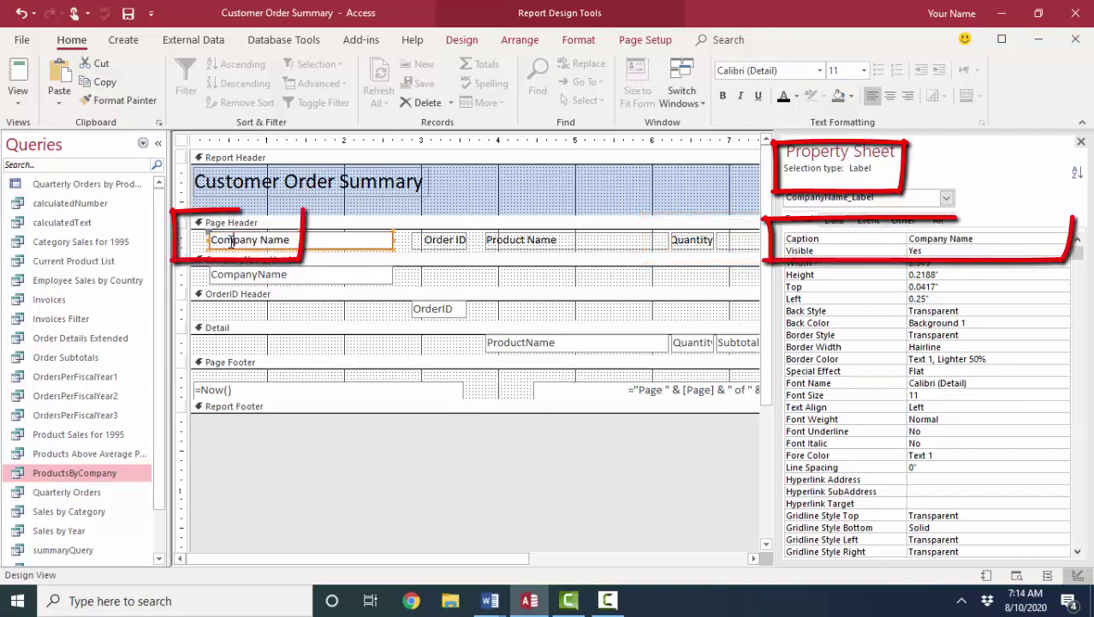
pyautogui.click(298, 274)
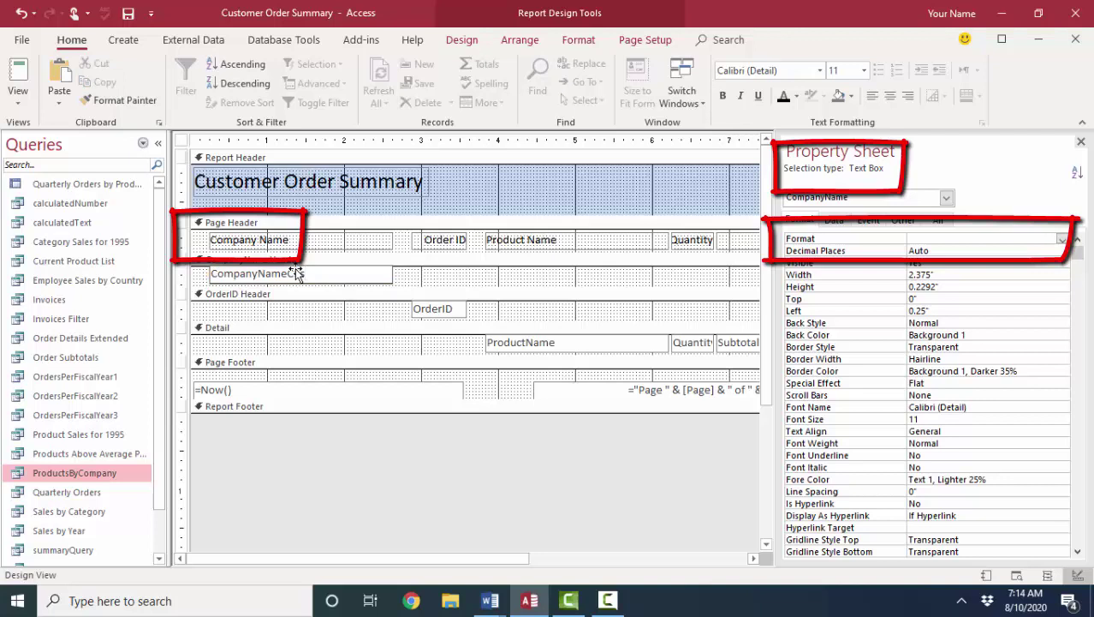
pyautogui.doubleClick(233, 241)
pyautogui.write('Customer')
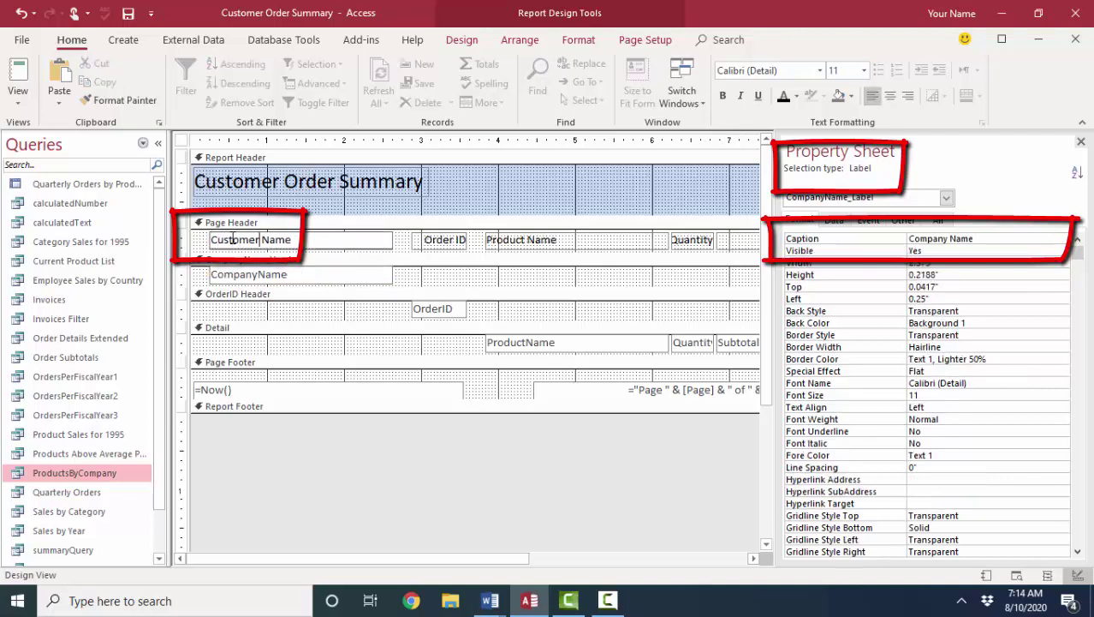
pyautogui.click(909, 239)
pyautogui.moveTo(910, 239); pyautogui.dragTo(942, 258)
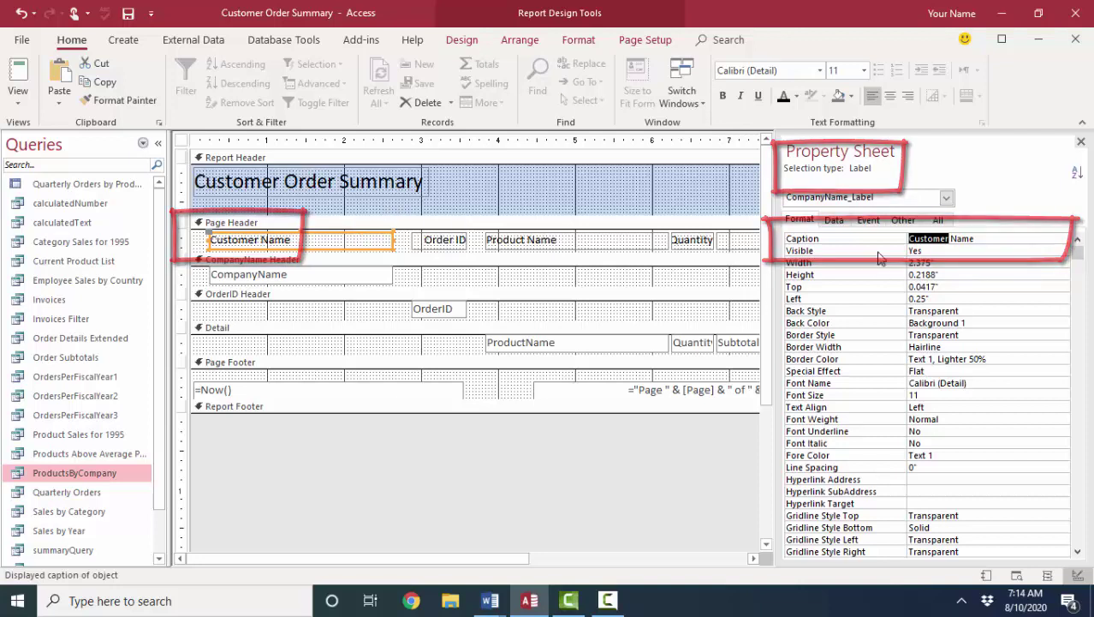
pyautogui.click(323, 278)
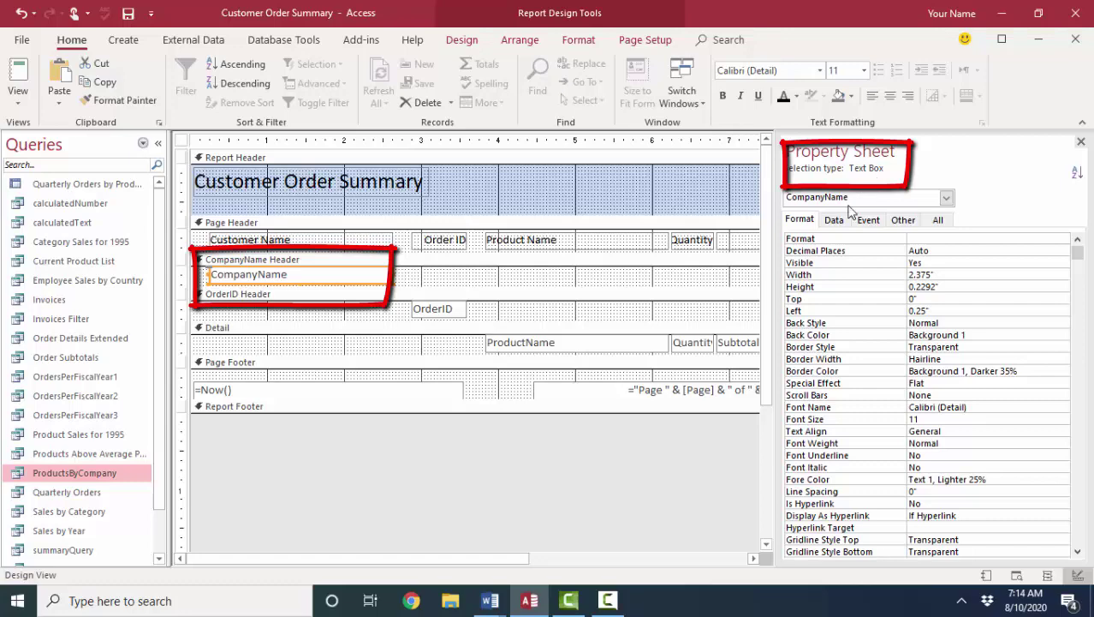
pyautogui.moveTo(776, 317); pyautogui.dragTo(839, 318)
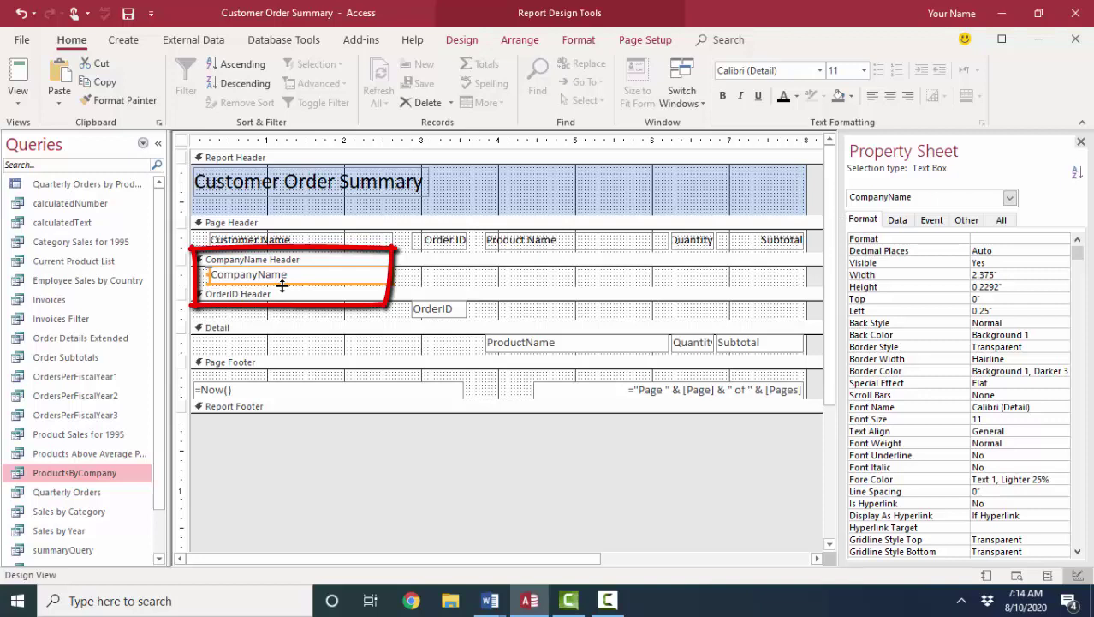
pyautogui.click(456, 311)
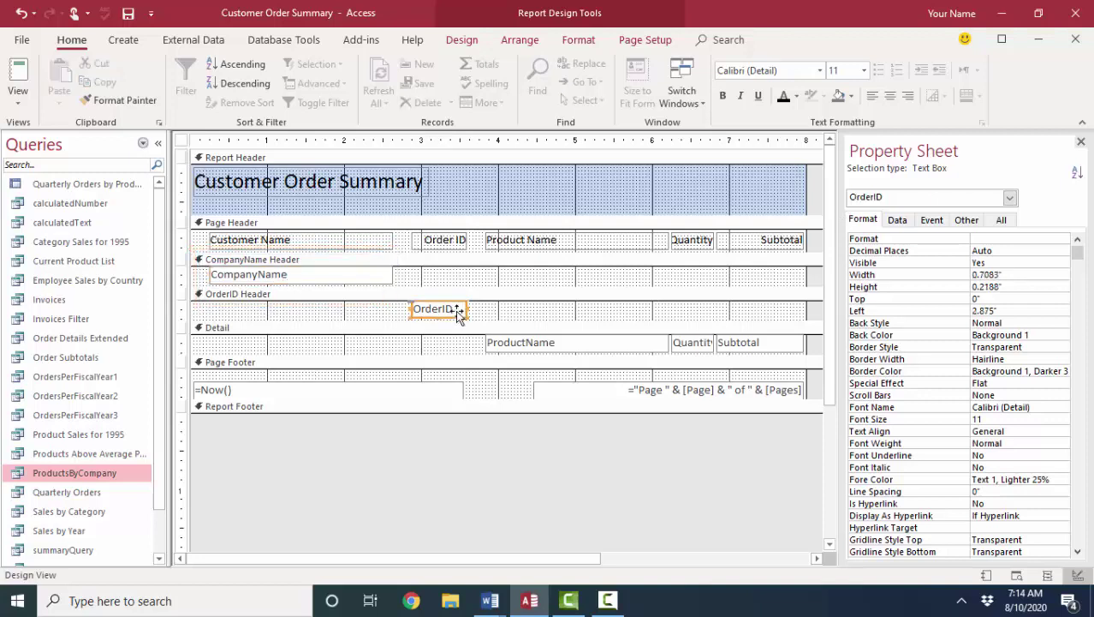
pyautogui.click(567, 347)
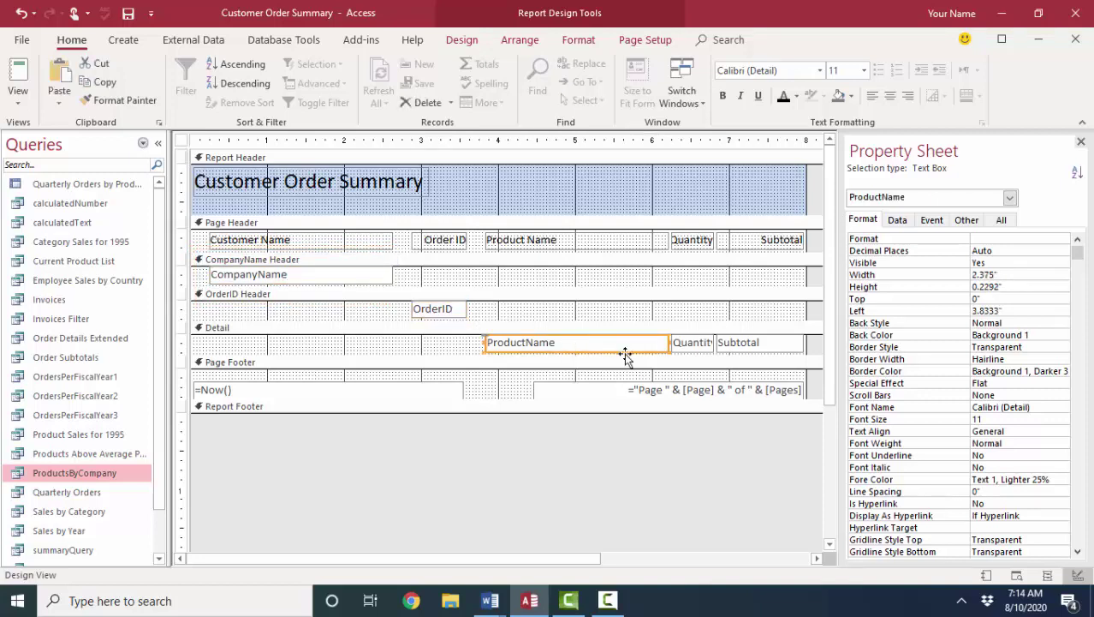
pyautogui.click(703, 347)
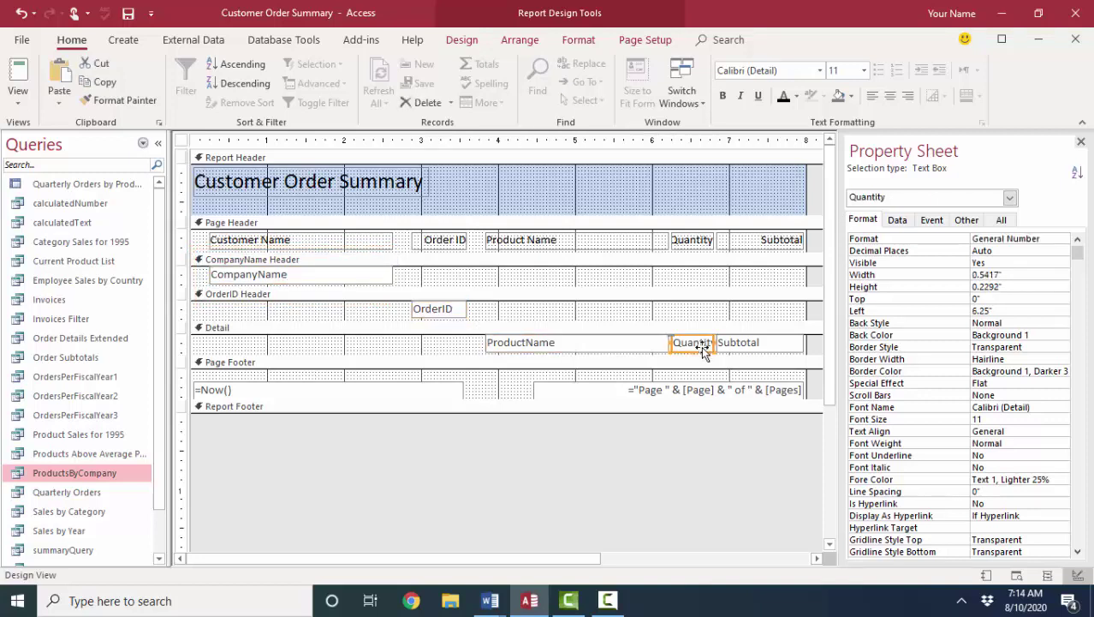
pyautogui.click(747, 351)
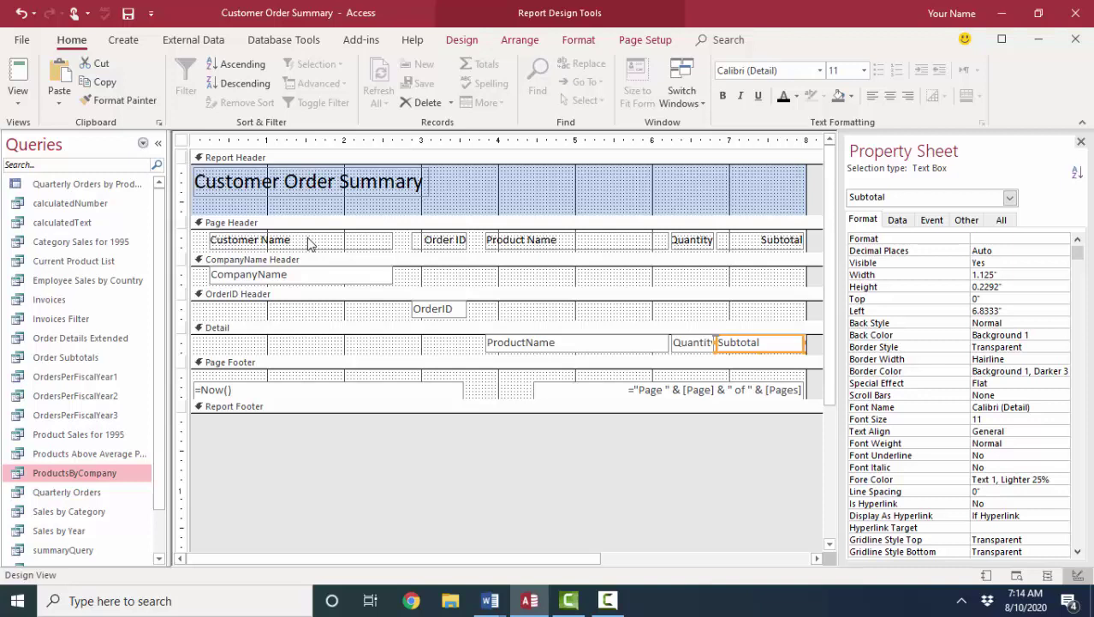
pyautogui.click(309, 243)
pyautogui.click(299, 277)
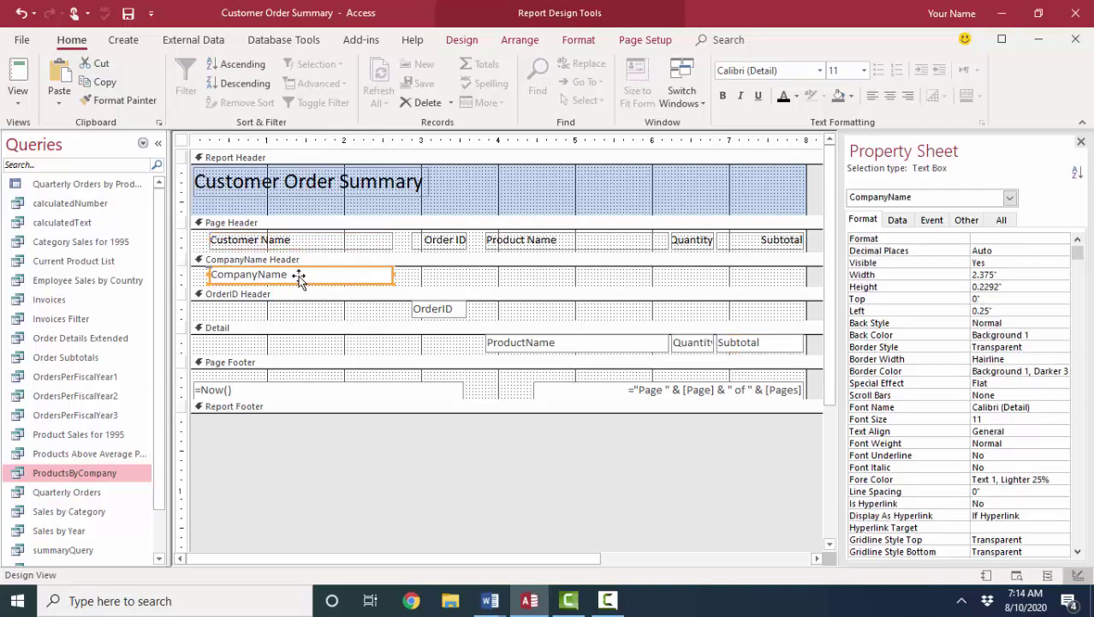
pyautogui.click(301, 244)
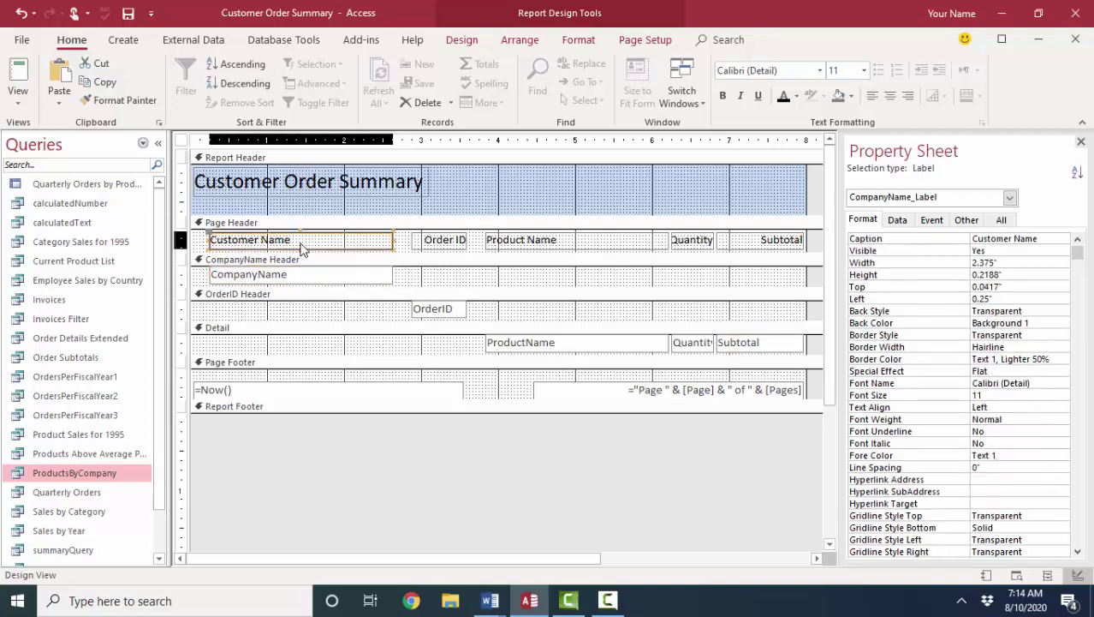
pyautogui.click(292, 282)
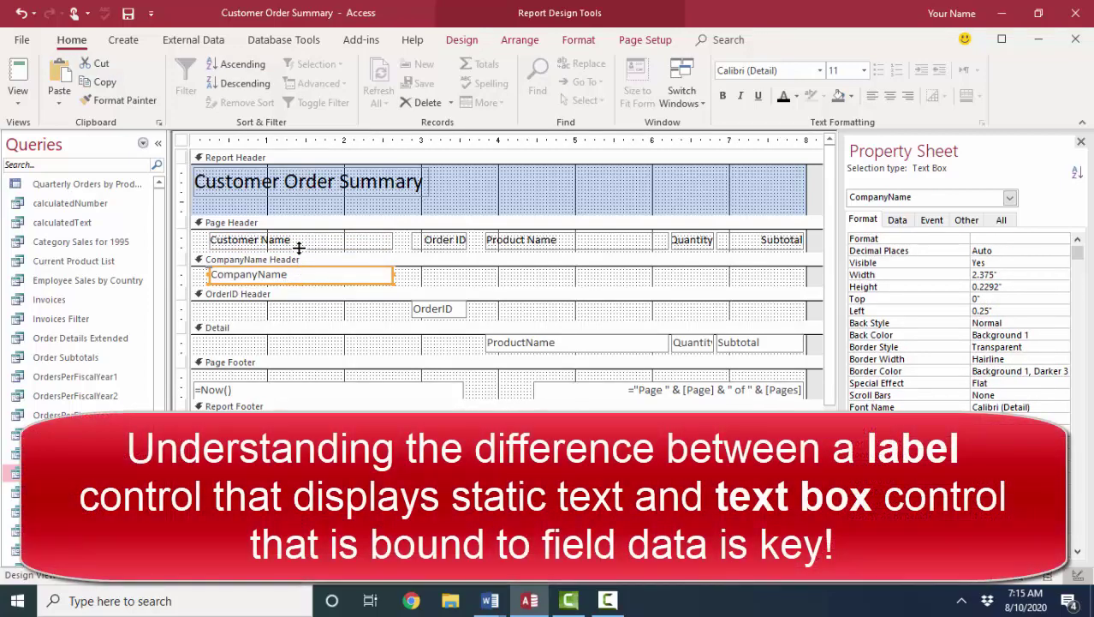
pyautogui.click(300, 247)
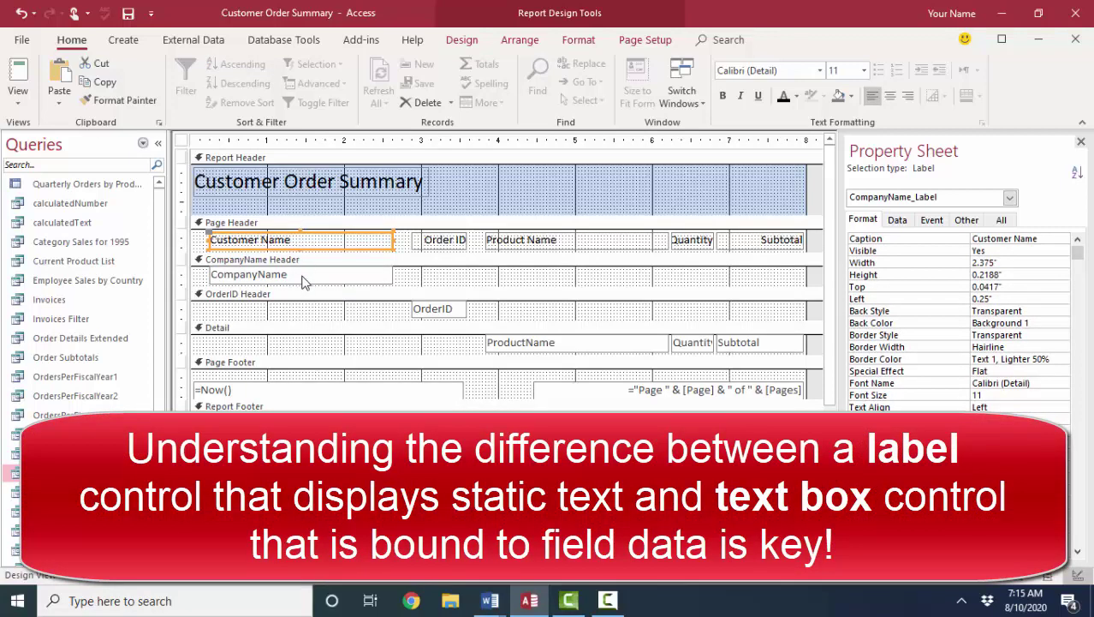
pyautogui.click(302, 276)
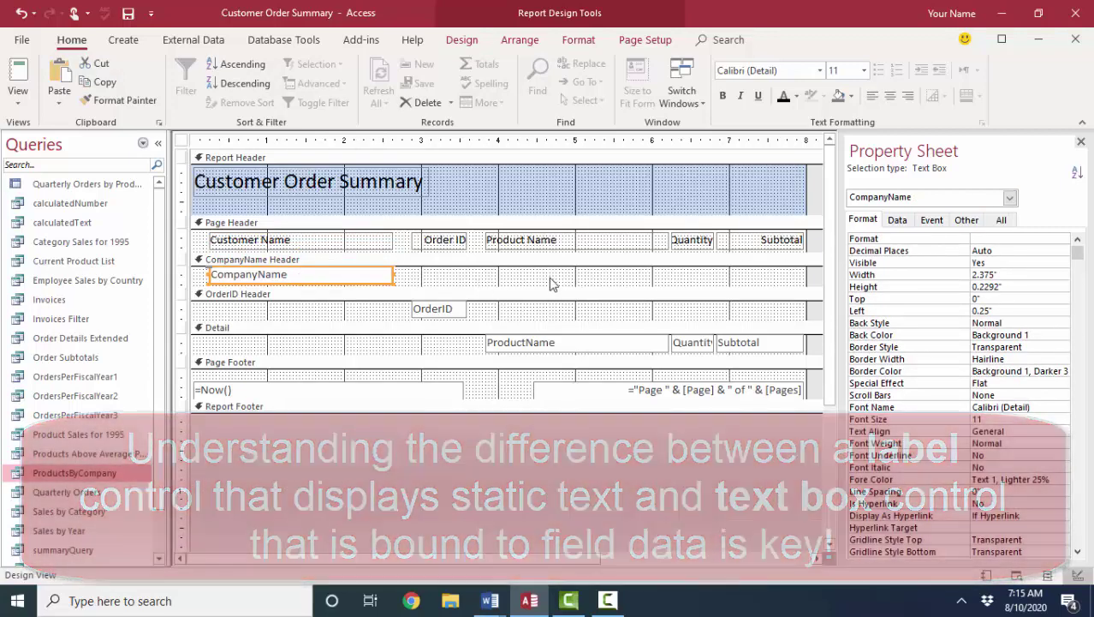
# Step: Check the CompanyName text box's Control Source list and keep it bound to CompanyName
pyautogui.click(897, 221)
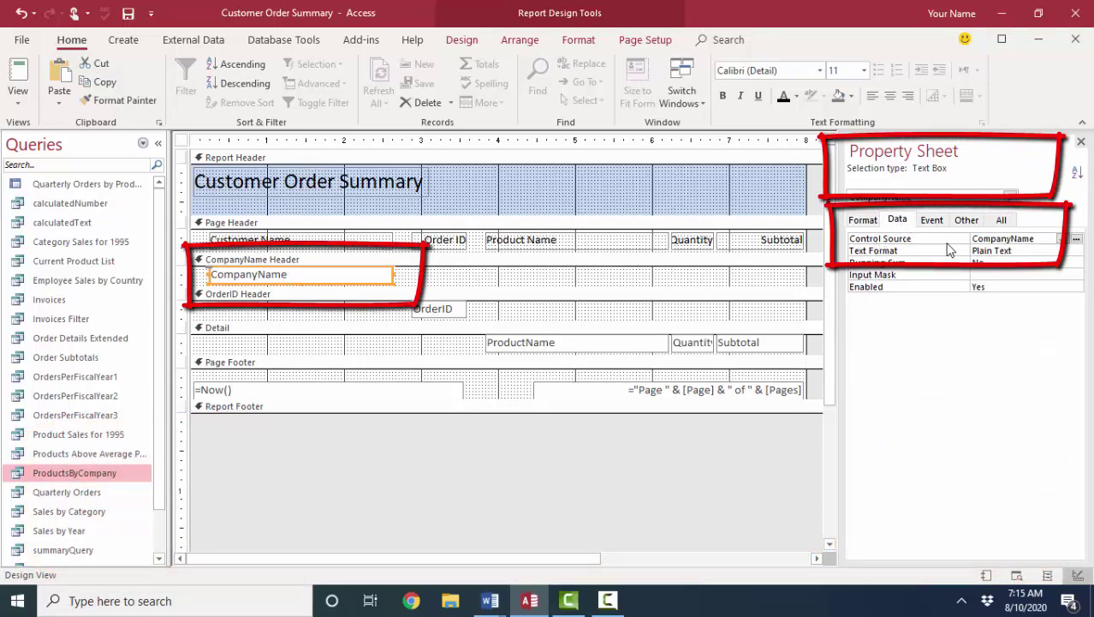
pyautogui.click(1063, 239)
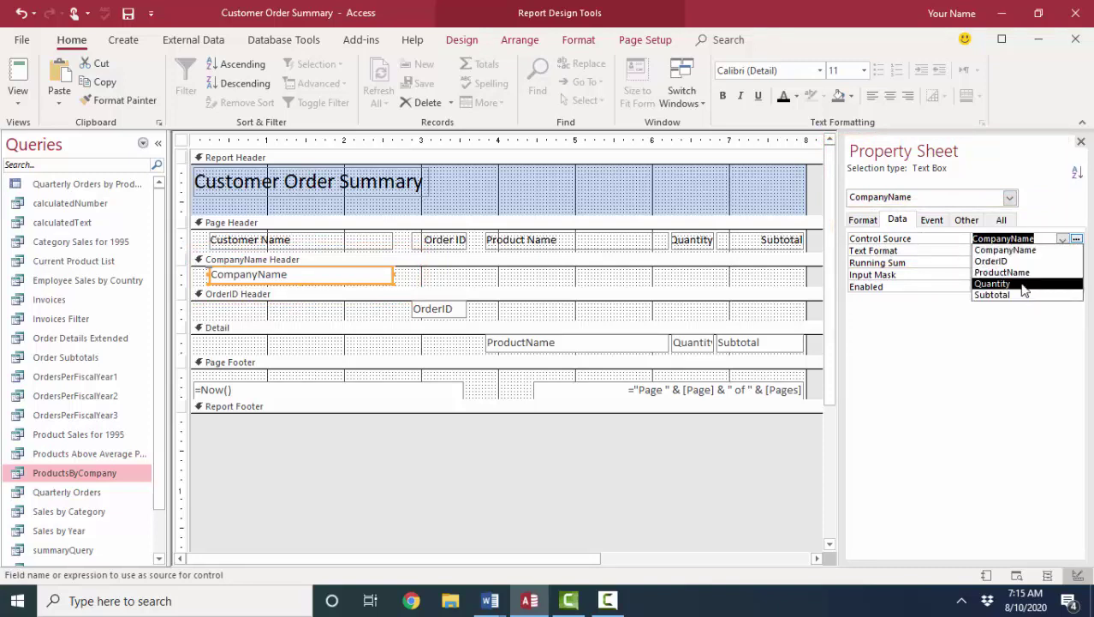
pyautogui.click(289, 274)
pyautogui.click(332, 314)
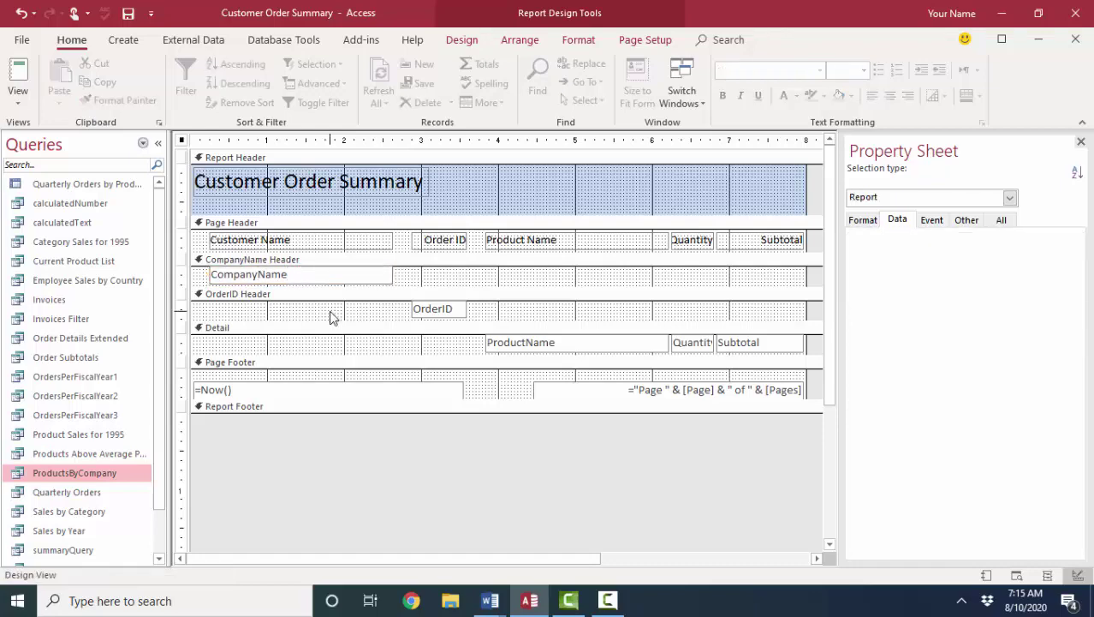
pyautogui.click(266, 276)
pyautogui.click(266, 276)
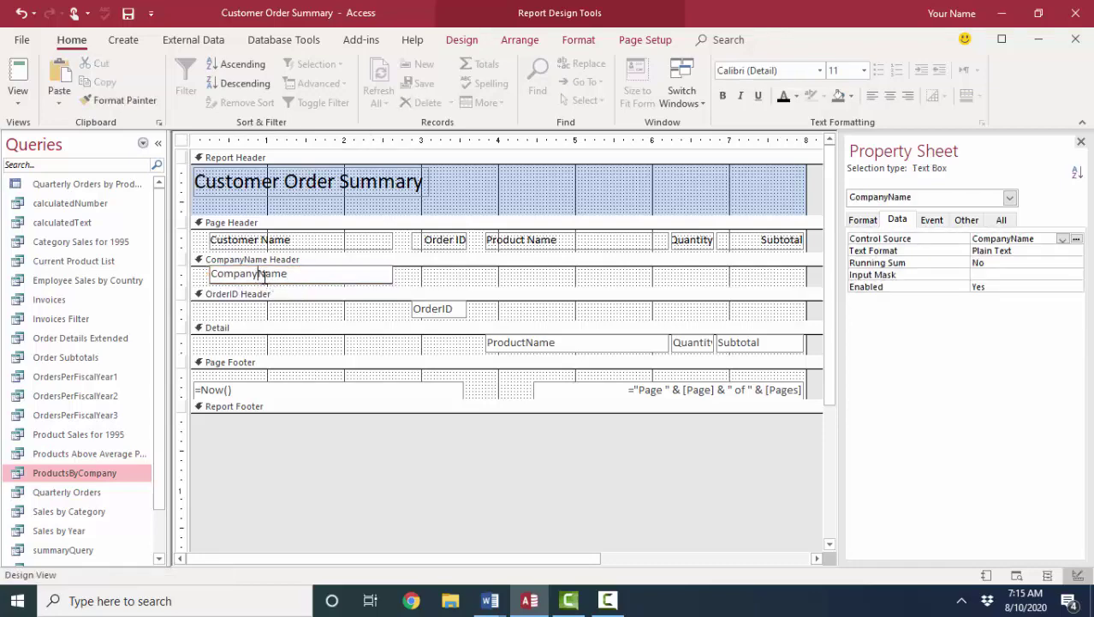
pyautogui.click(1063, 239)
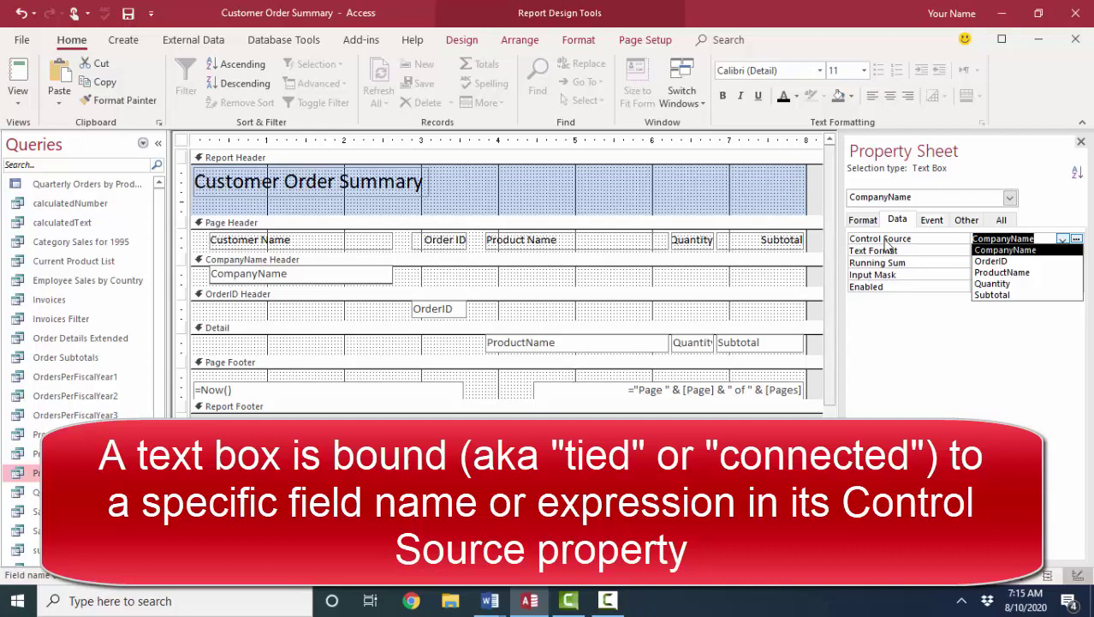
pyautogui.click(445, 243)
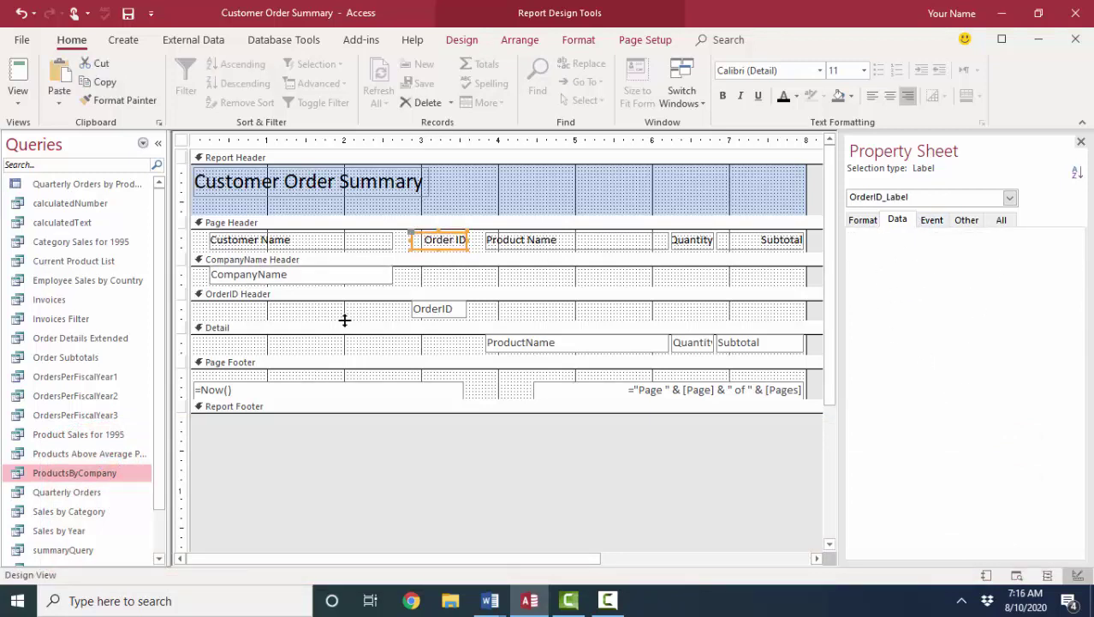
pyautogui.click(347, 281)
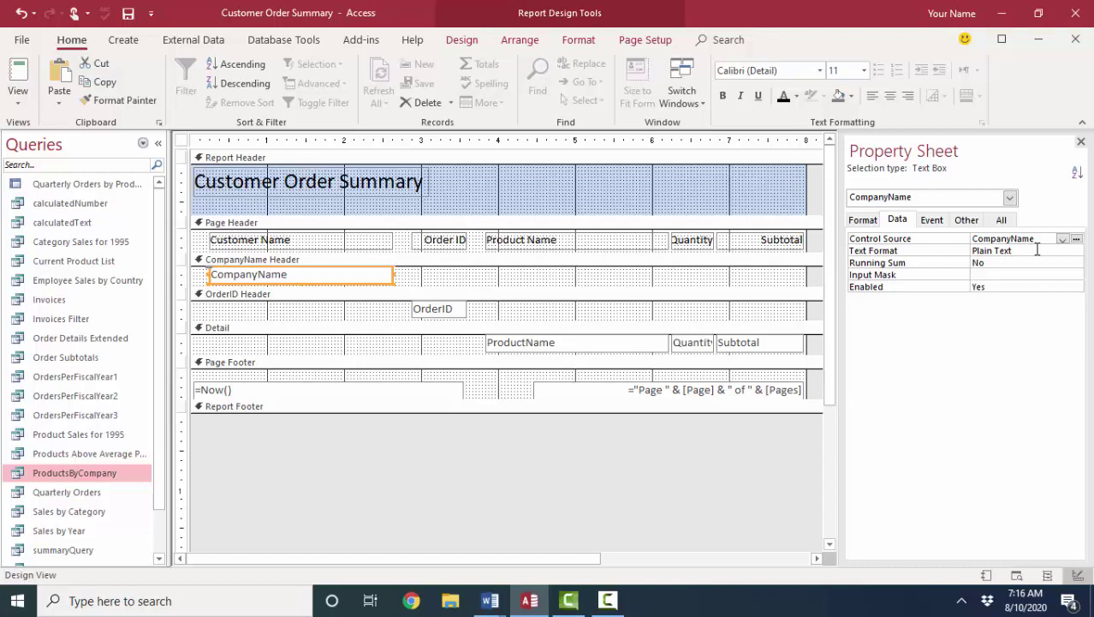
pyautogui.click(437, 314)
pyautogui.click(540, 347)
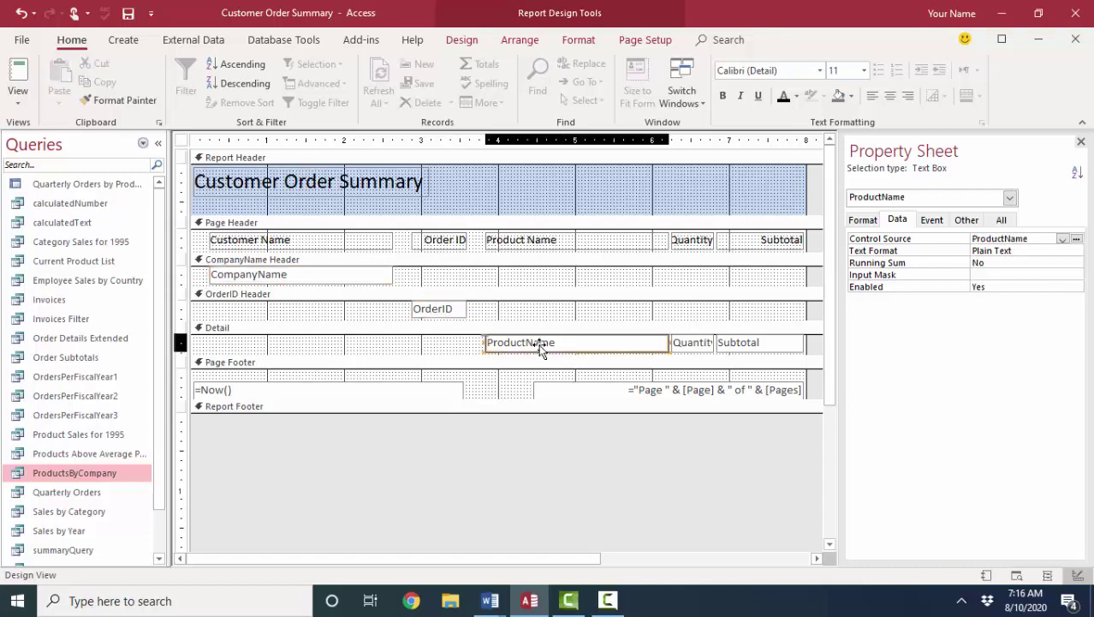
pyautogui.click(271, 392)
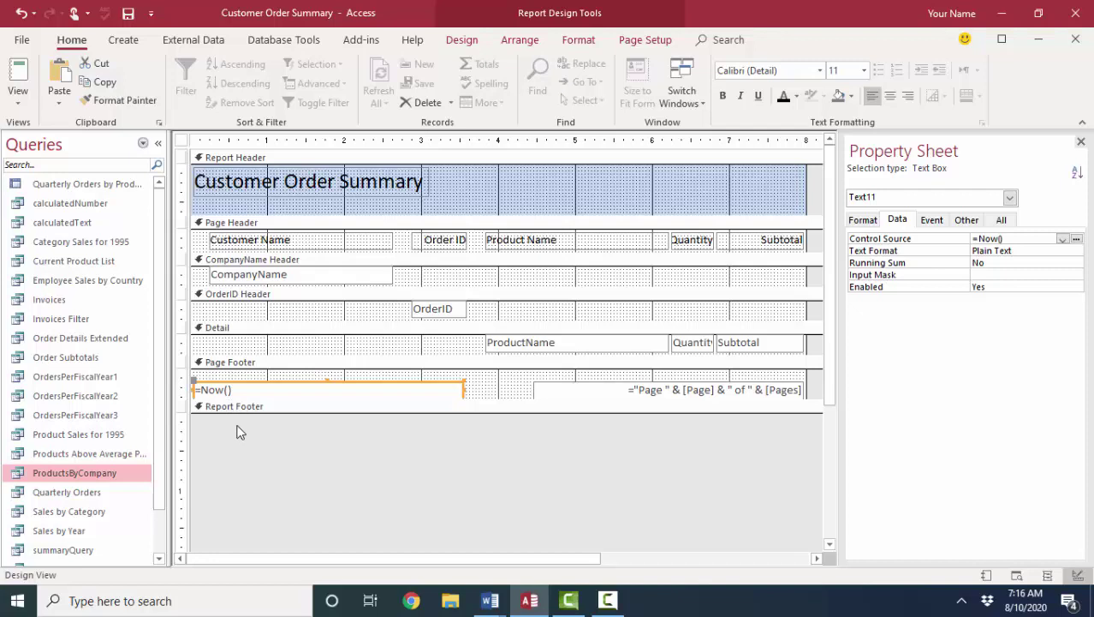
pyautogui.click(214, 390)
pyautogui.doubleClick(214, 390)
pyautogui.click(242, 390)
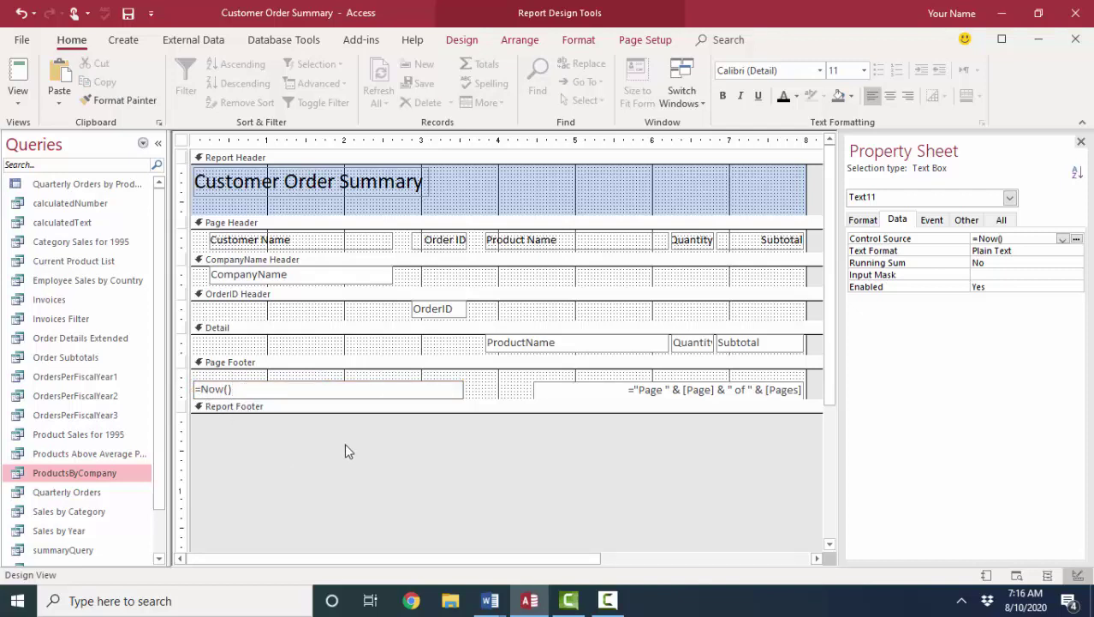
pyautogui.click(568, 389)
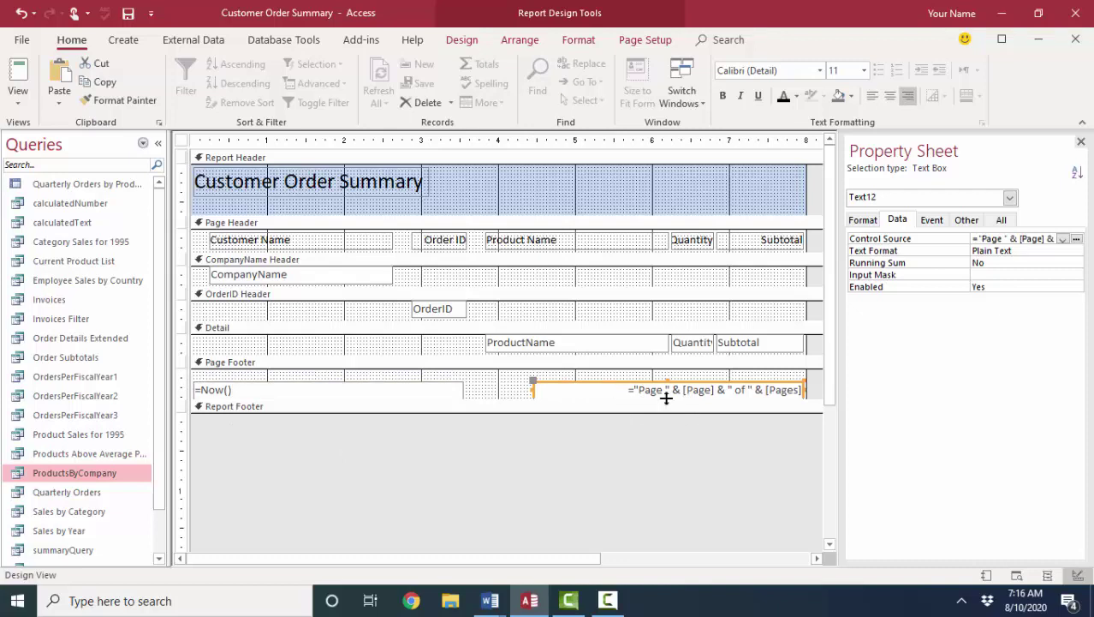
pyautogui.click(676, 395)
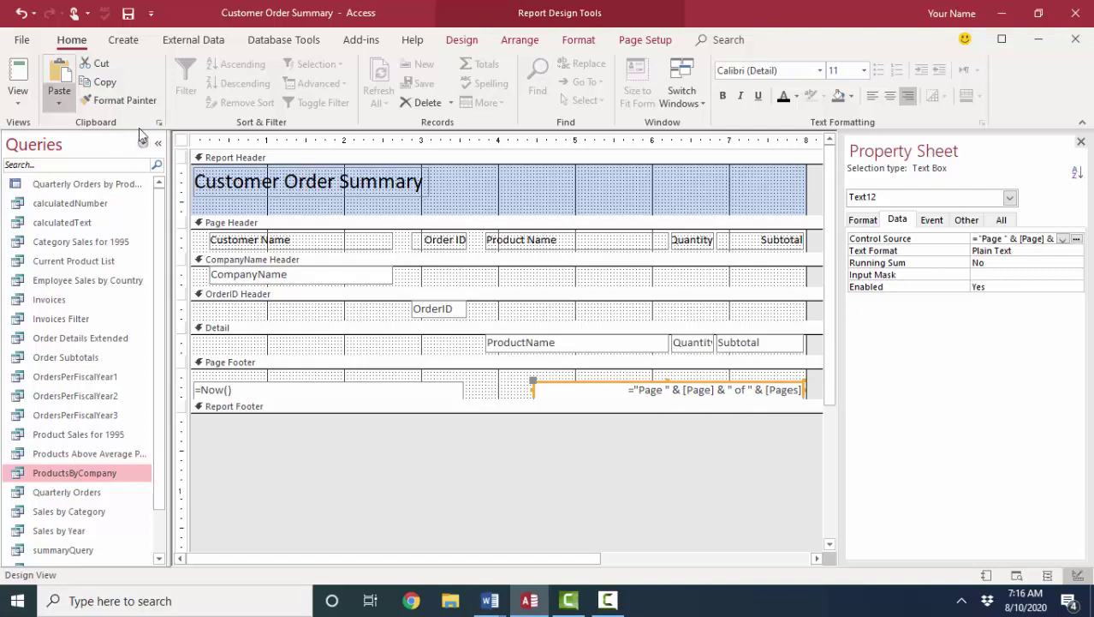
# Step: In Print Preview, zoom out to the whole page, then back to full size on Alfreds Futterkiste's orders
pyautogui.rightClick(19, 105)
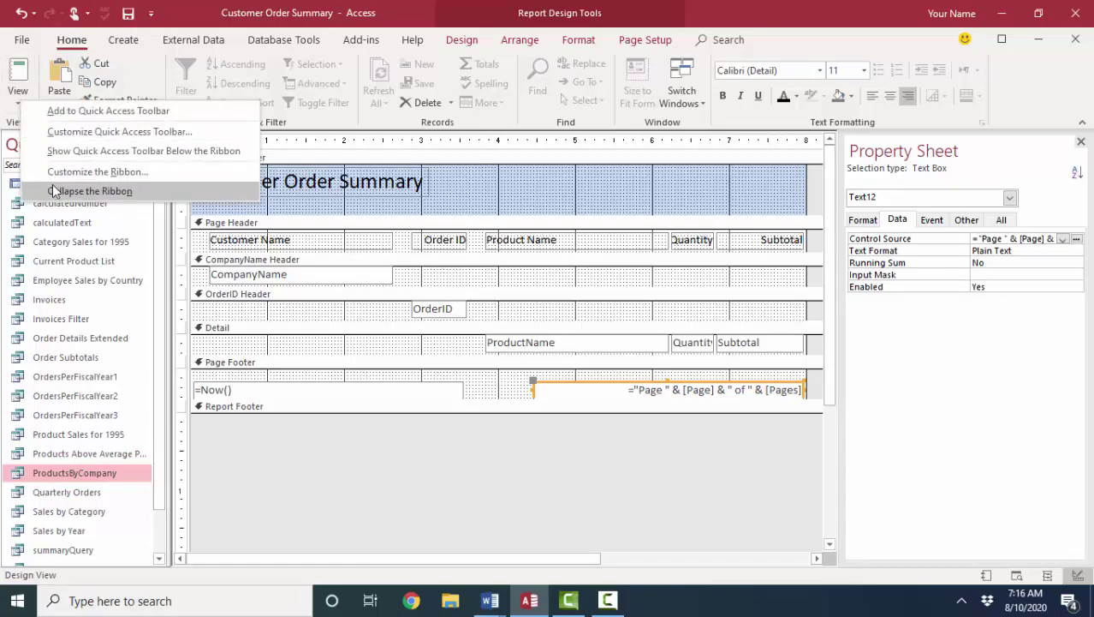
pyautogui.press('Escape')
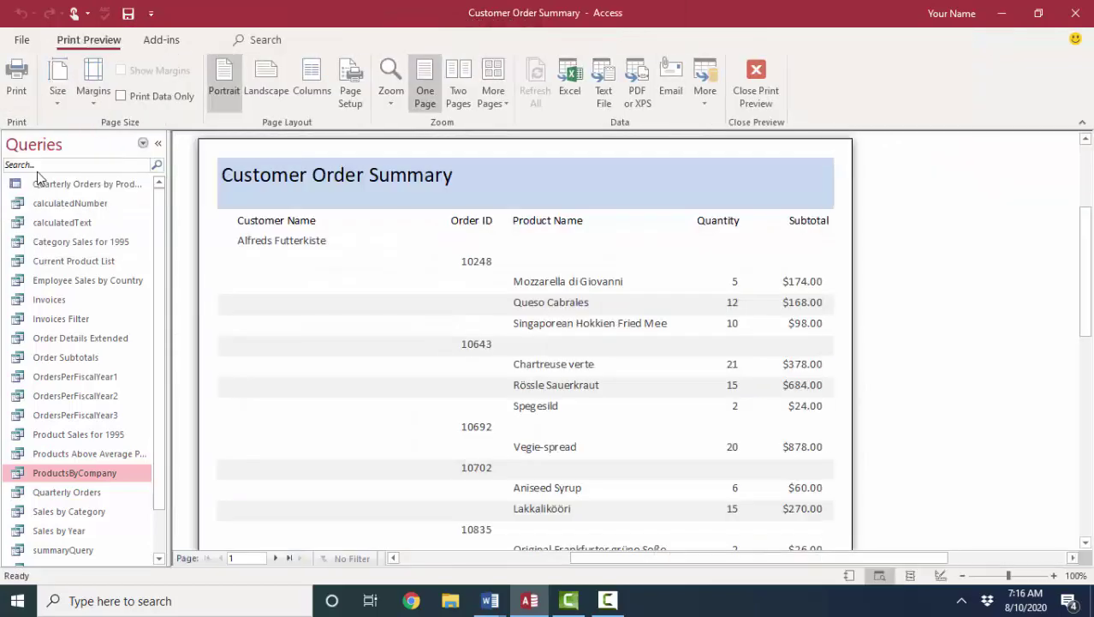
pyautogui.click(304, 176)
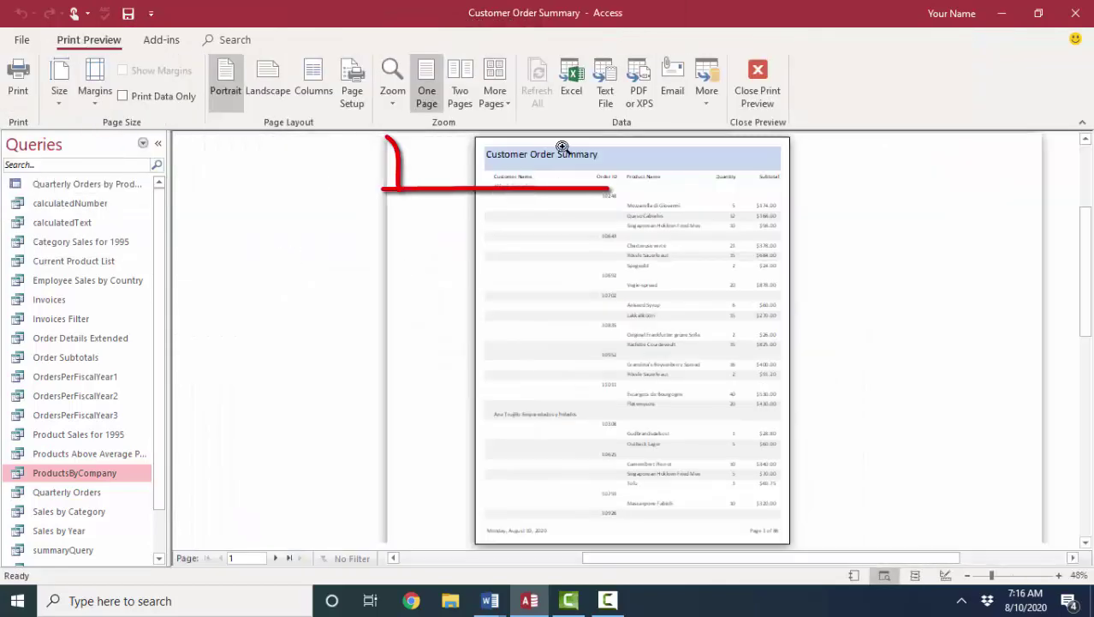
pyautogui.click(562, 147)
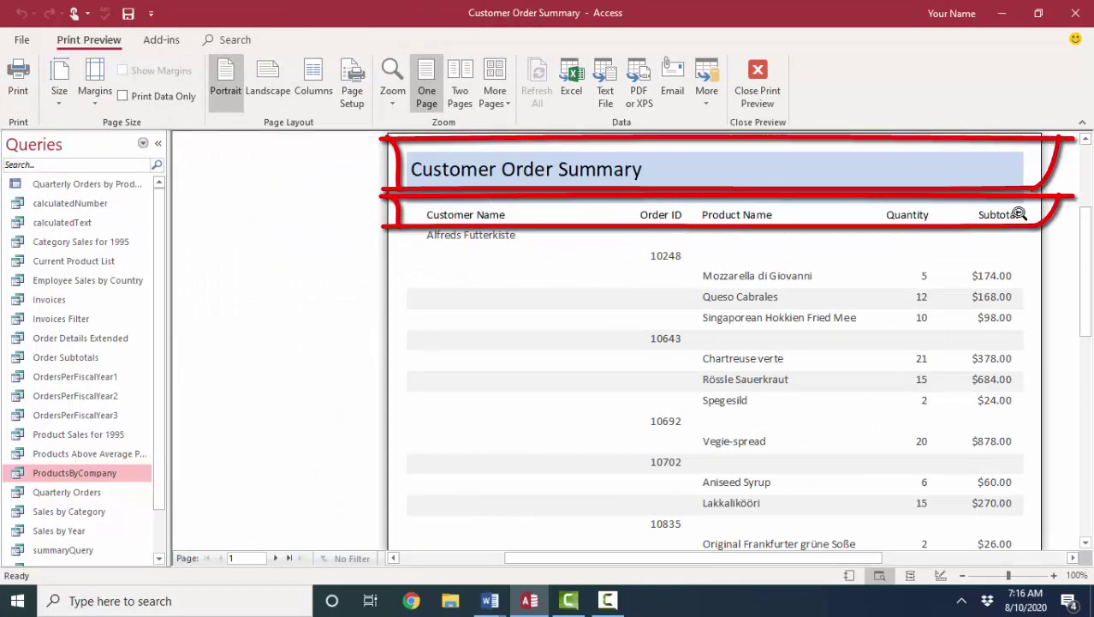
pyautogui.doubleClick(511, 242)
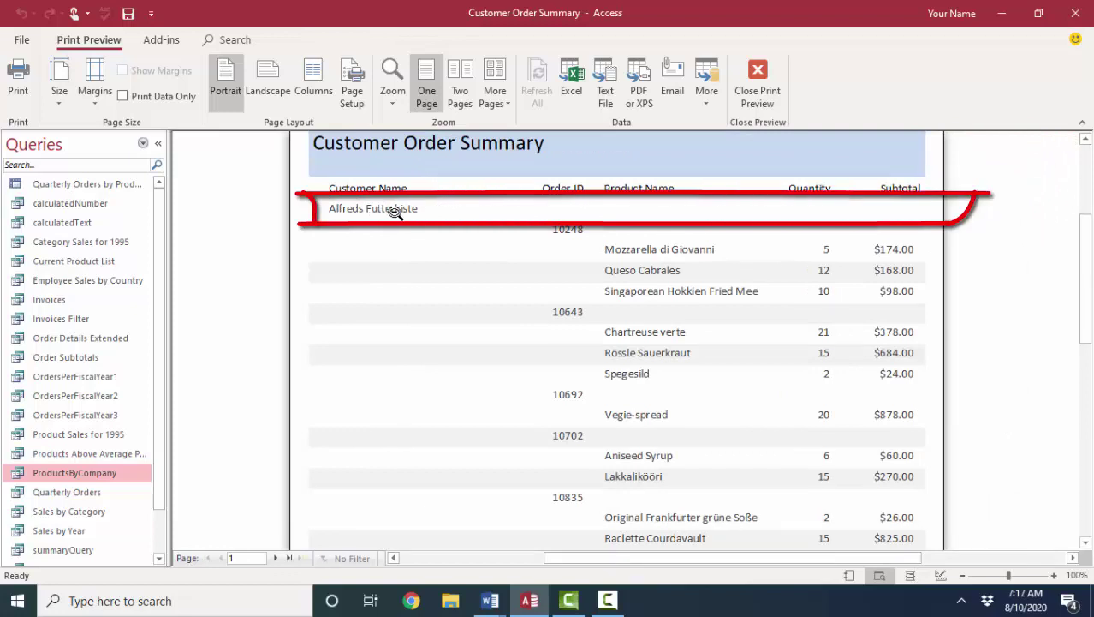